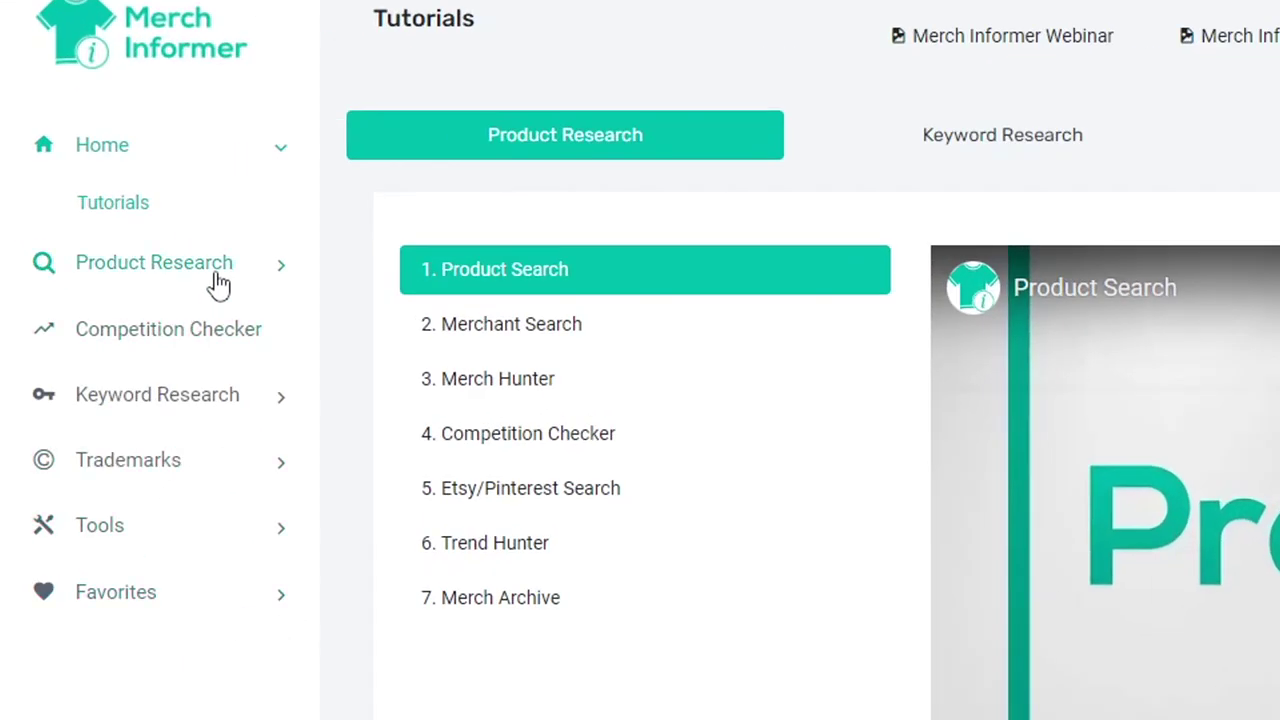
- Search Trend Tracker for US Merch shirts over Three months at 100 000 - 200 000 average BSR
click(218, 284)
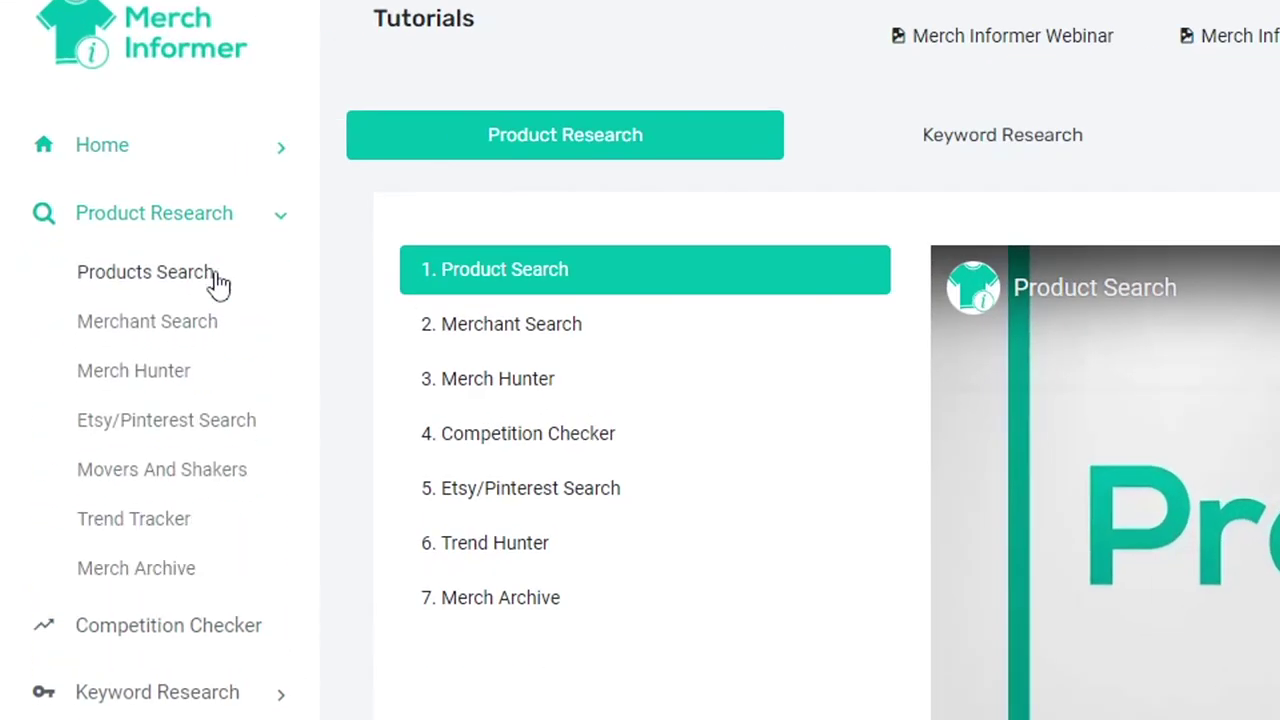
click(180, 531)
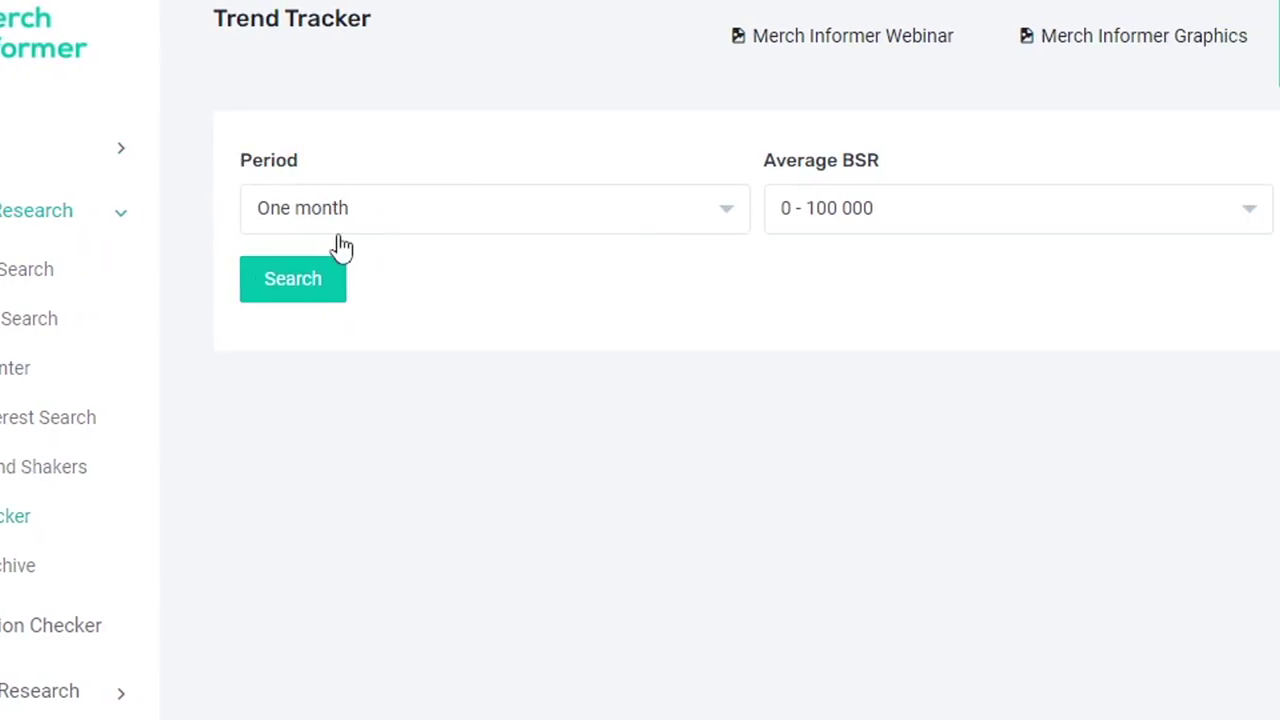
click(407, 222)
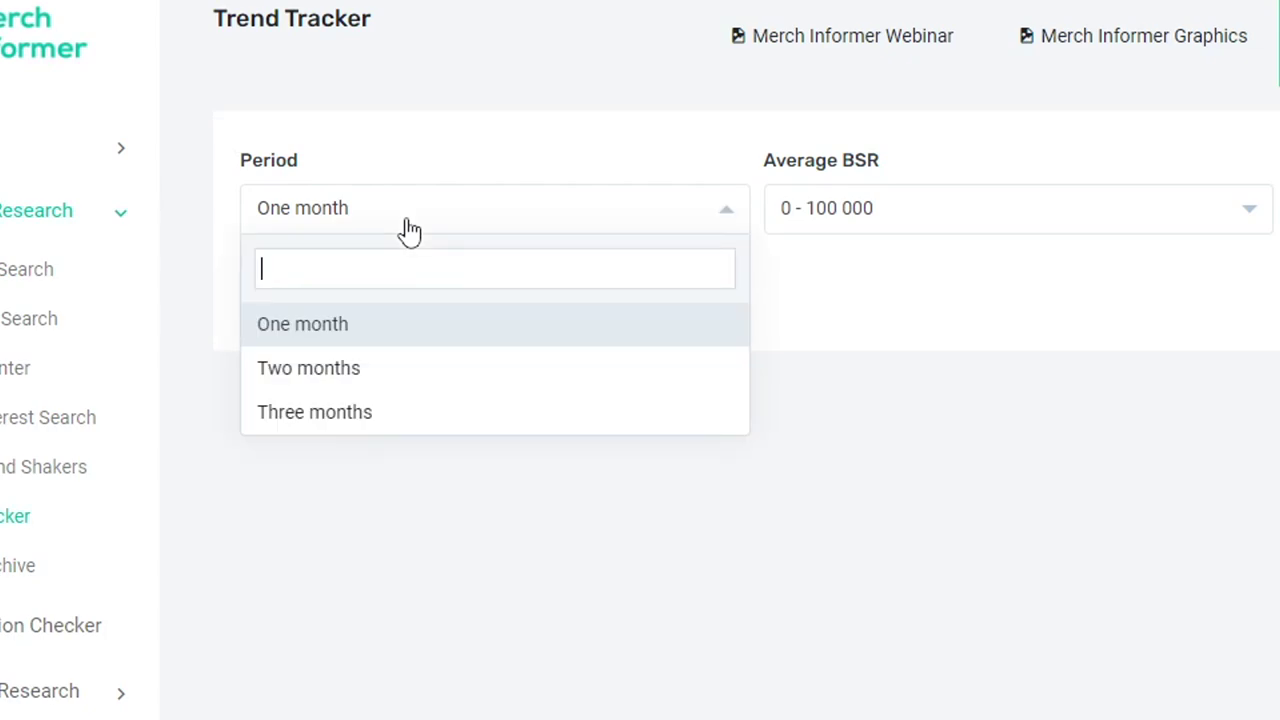
click(395, 413)
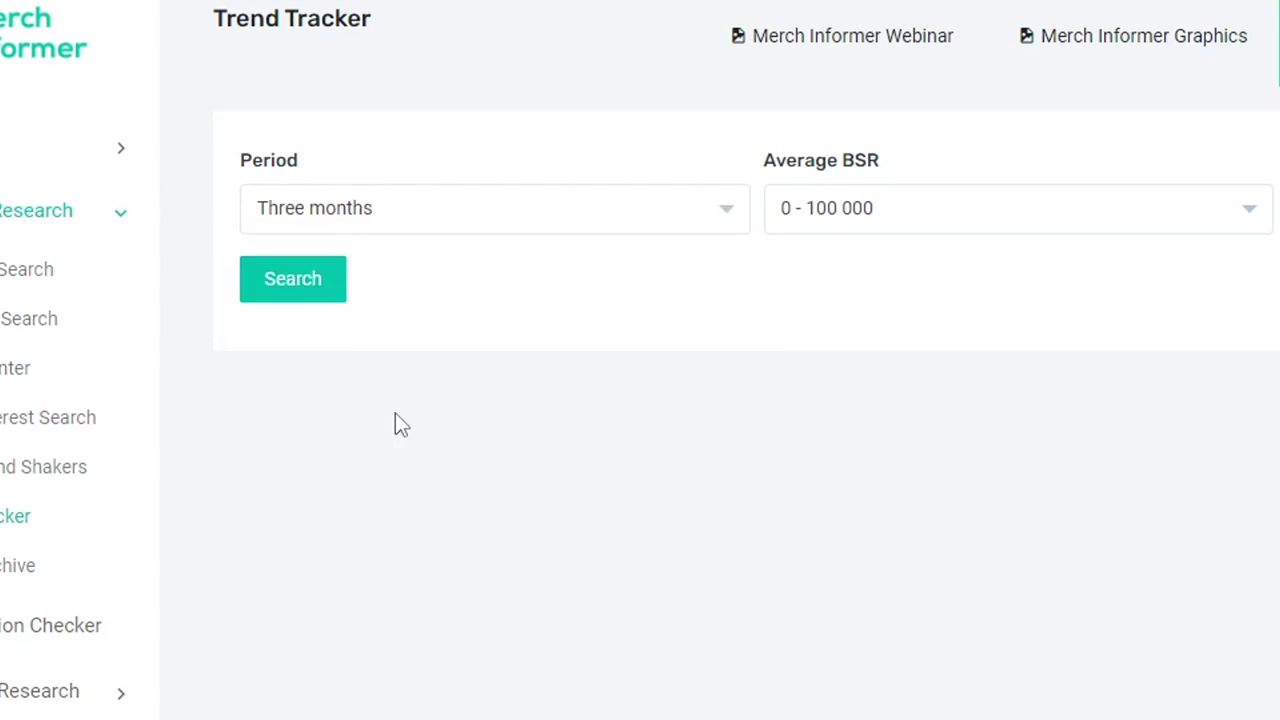
click(1035, 226)
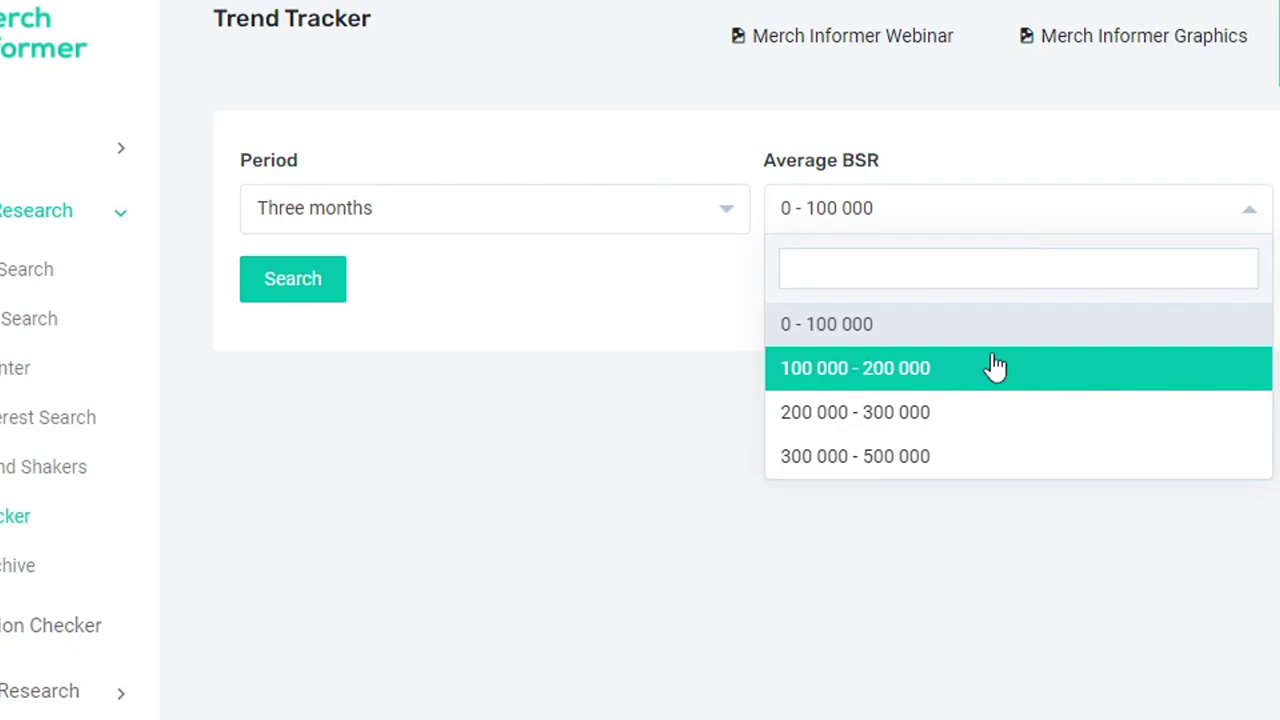
click(915, 368)
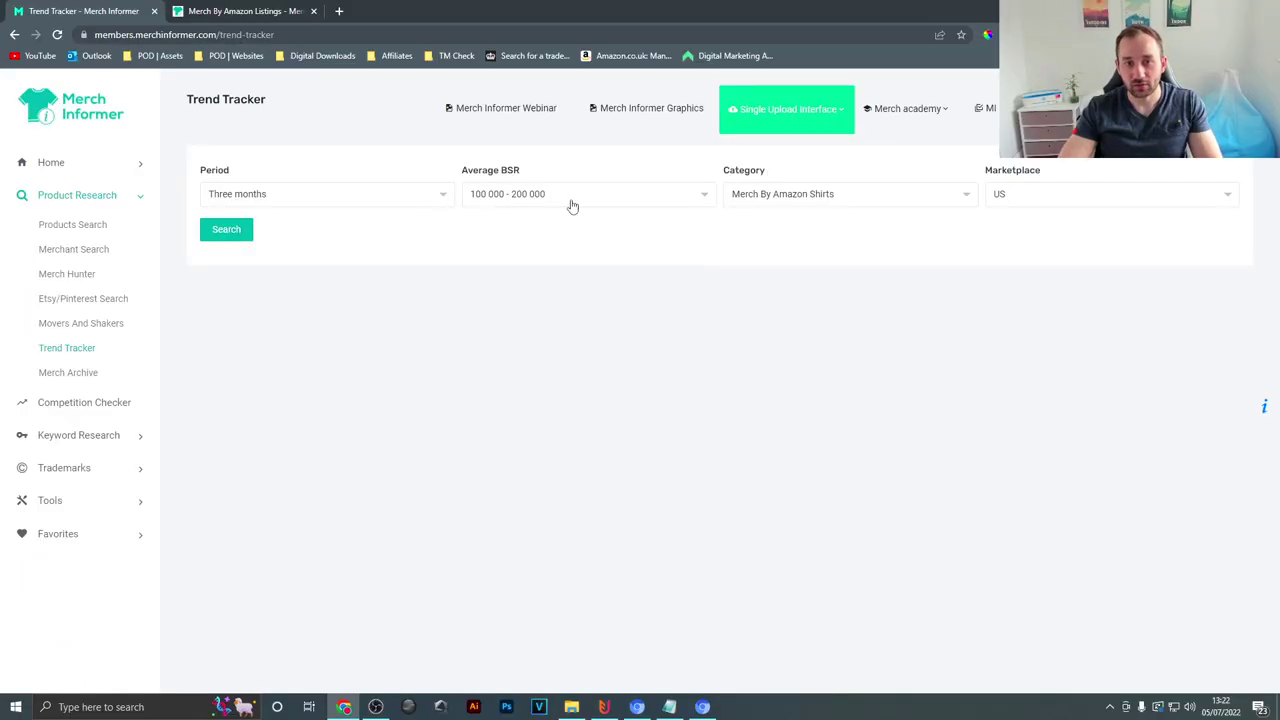
click(224, 230)
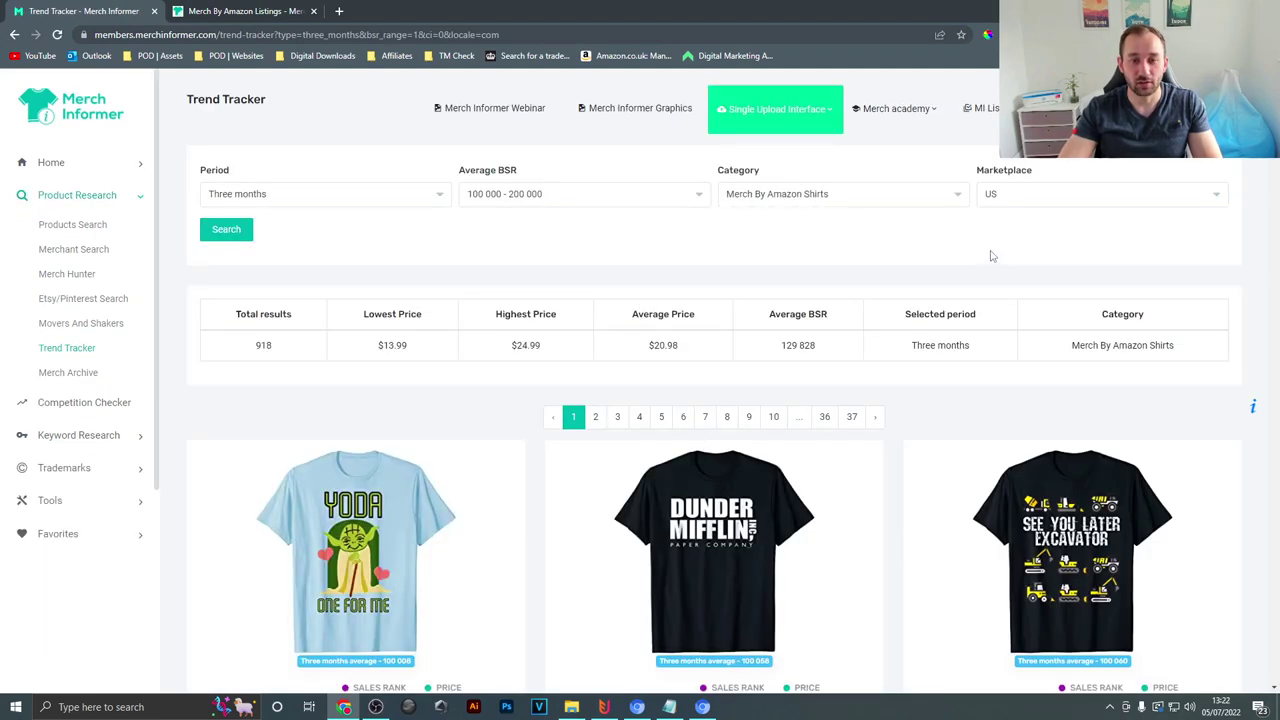
- Browse the 918 shirt results and their three-month sales-rank and price charts
scroll(714, 400, down, 2)
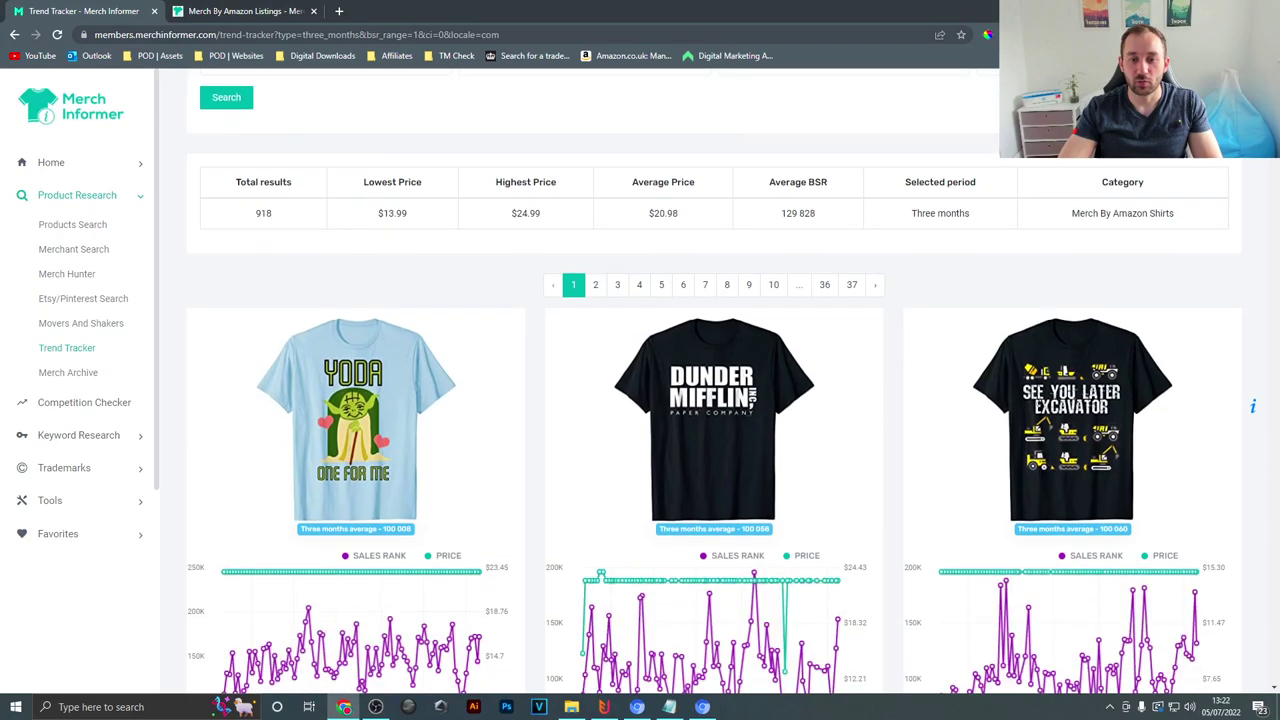
scroll(714, 400, down, 2)
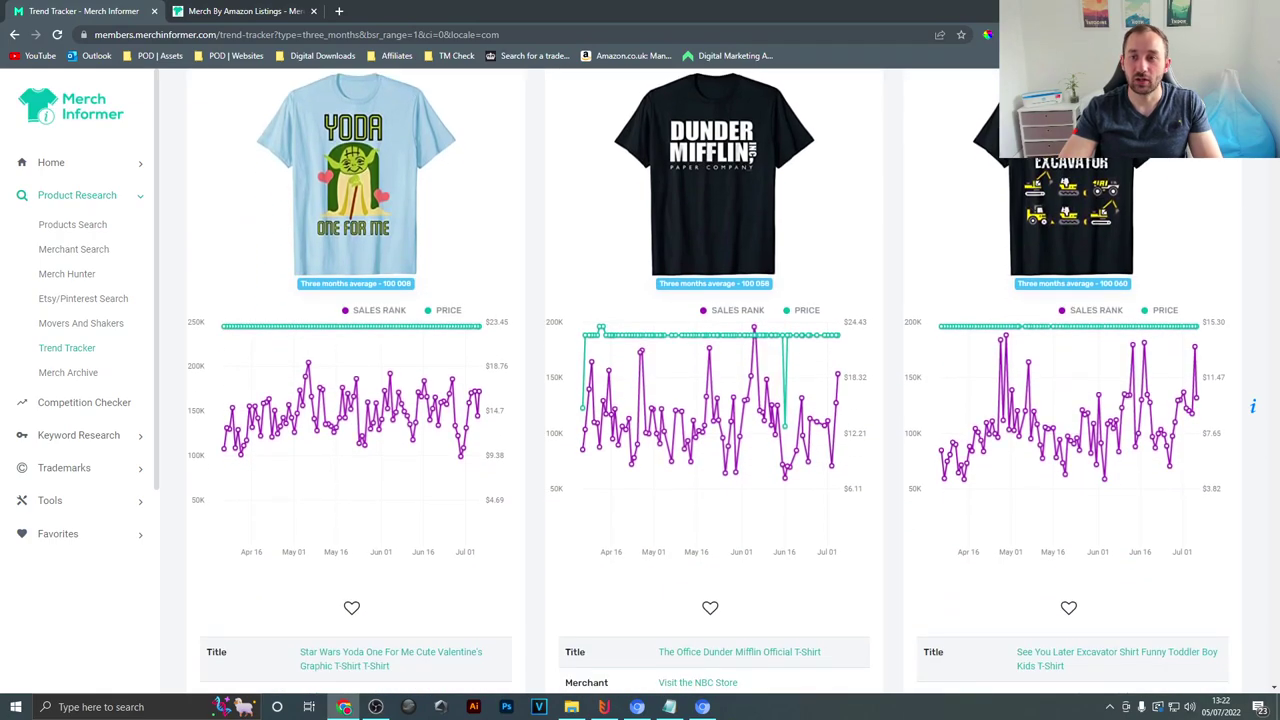
scroll(714, 400, down, 6)
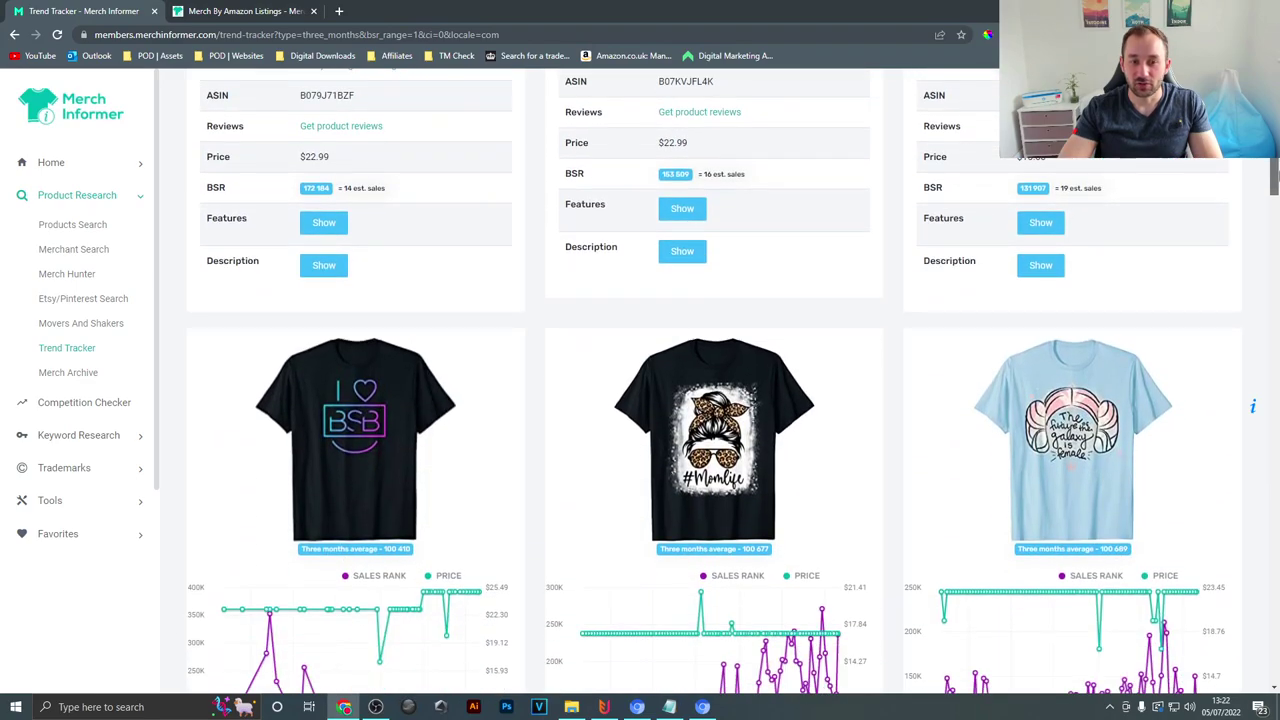
drag(1274, 172, 1274, 311)
scroll(1245, 356, down, 1)
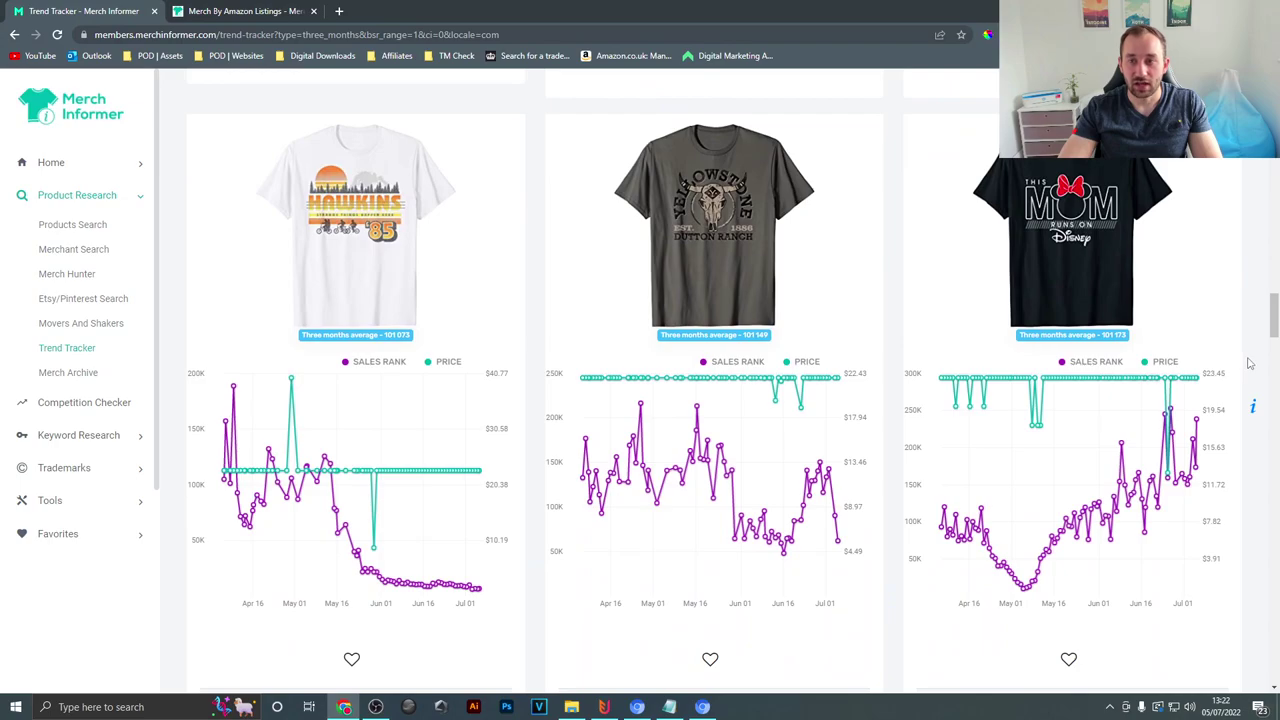
scroll(1248, 363, down, 9)
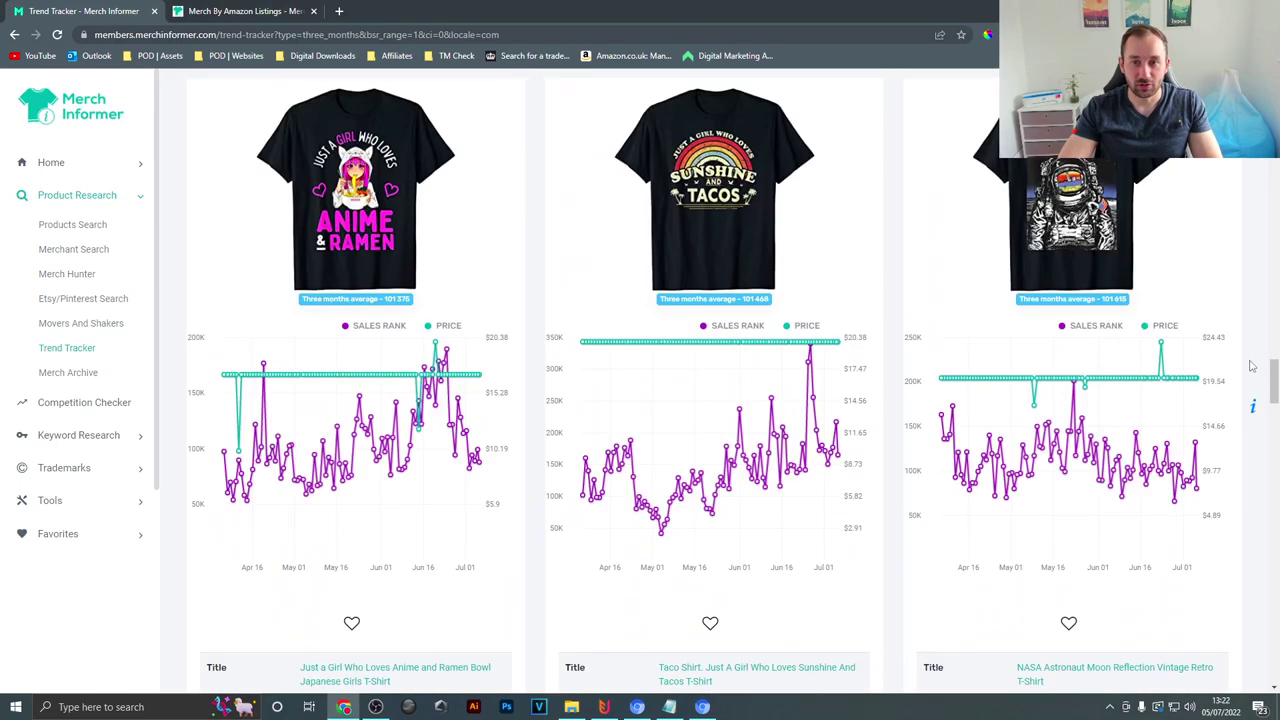
drag(1277, 373, 1274, 373)
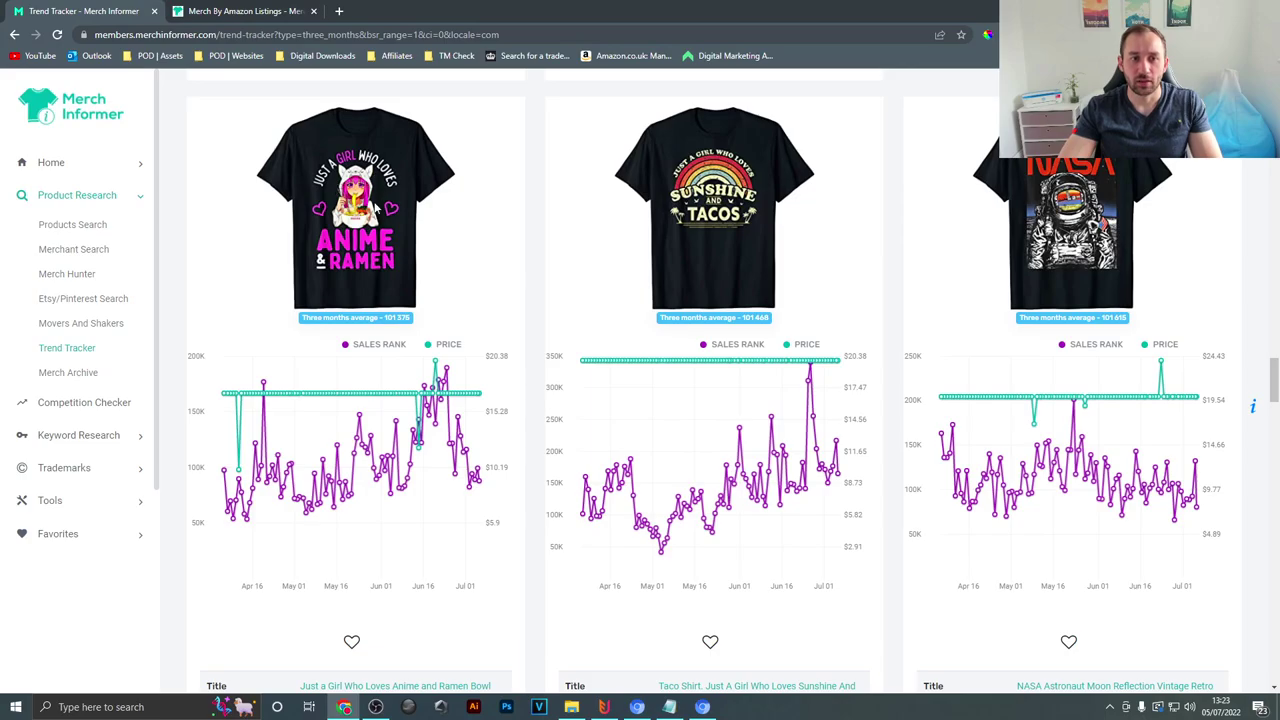
drag(1274, 378, 1275, 571)
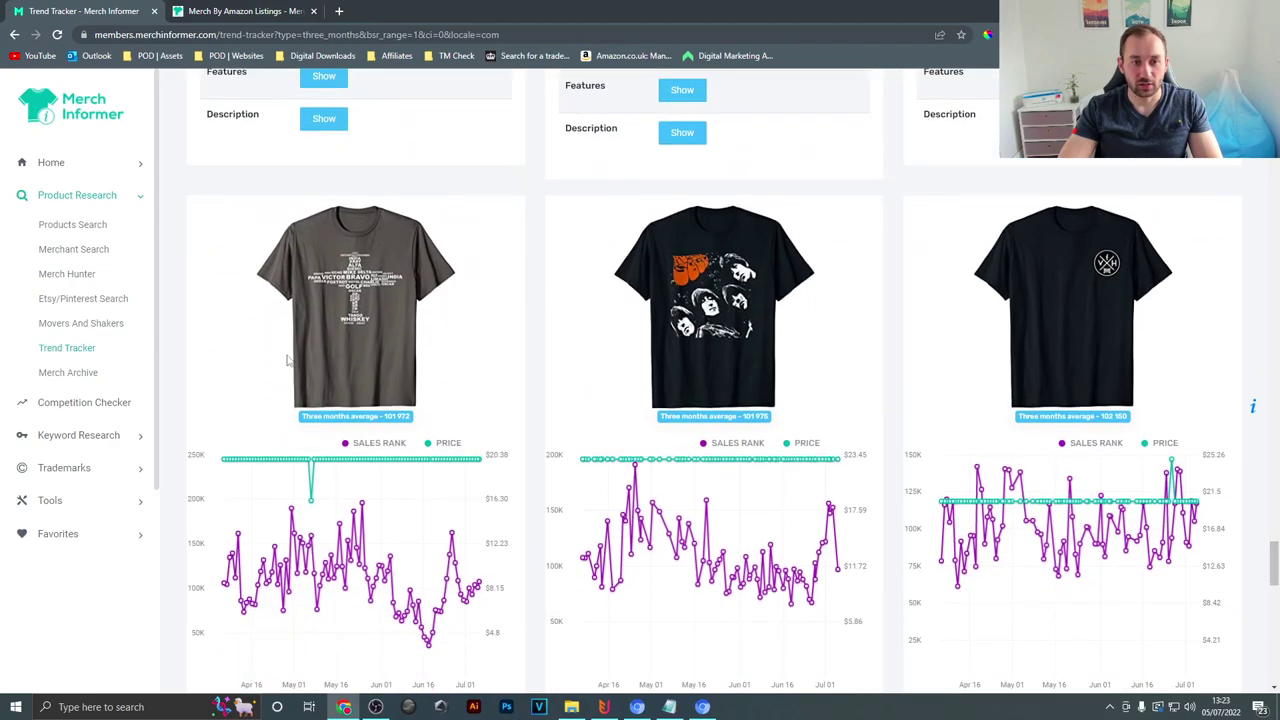
- Select 'Phonetic Alphabet' in the Full Phonetic Alphabet Shirt title
scroll(543, 352, down, 2)
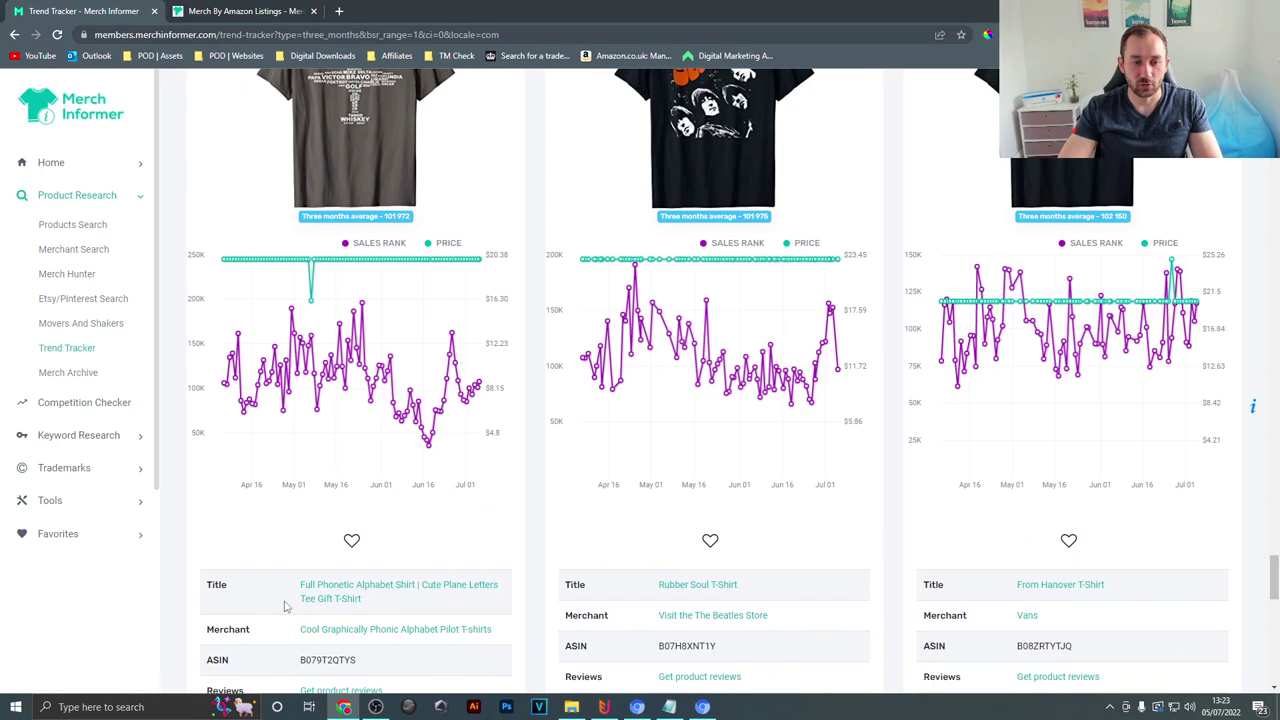
scroll(285, 606, up, 2)
scroll(350, 285, down, 1)
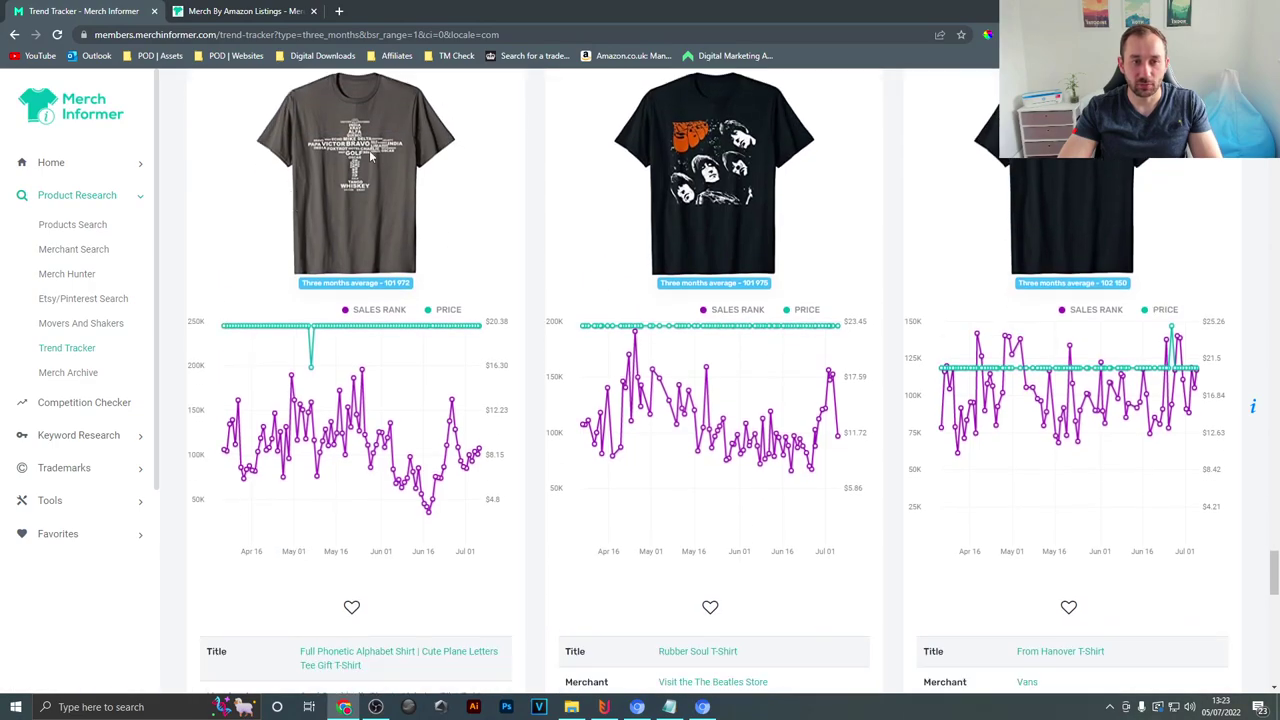
scroll(375, 200, down, 12)
scroll(397, 448, up, 10)
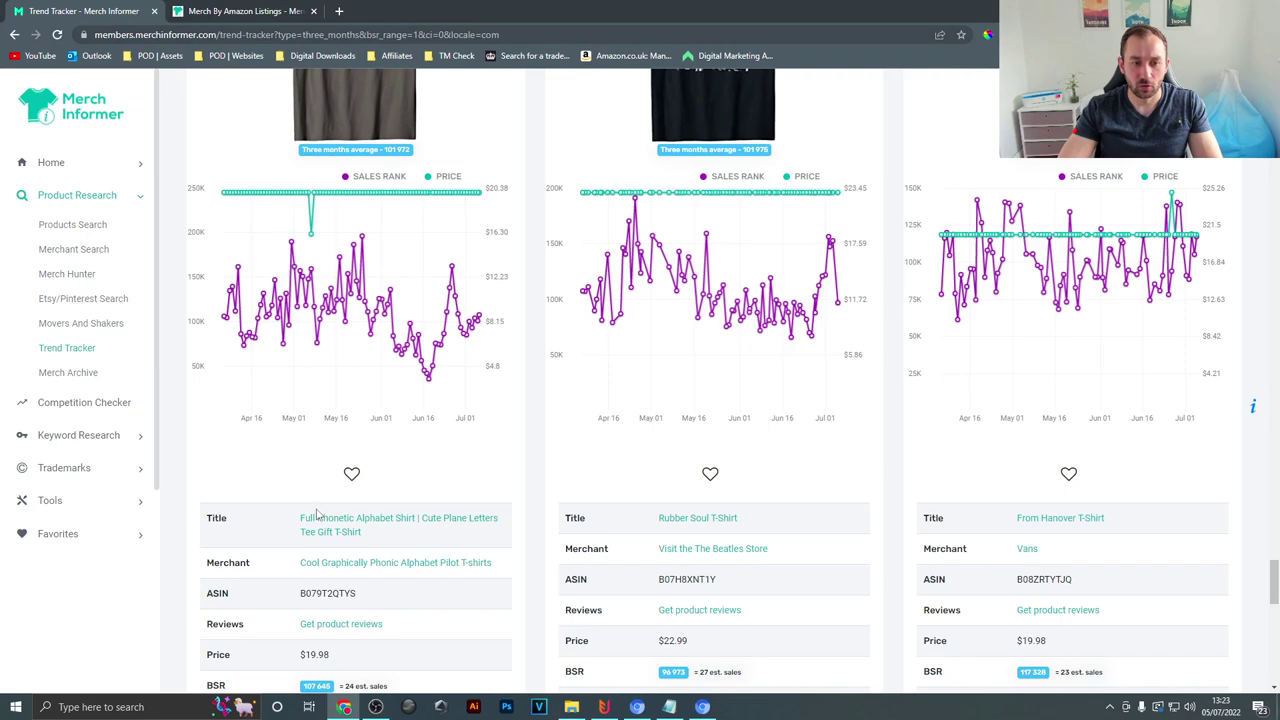
drag(317, 516, 398, 518)
key(ctrl+c)
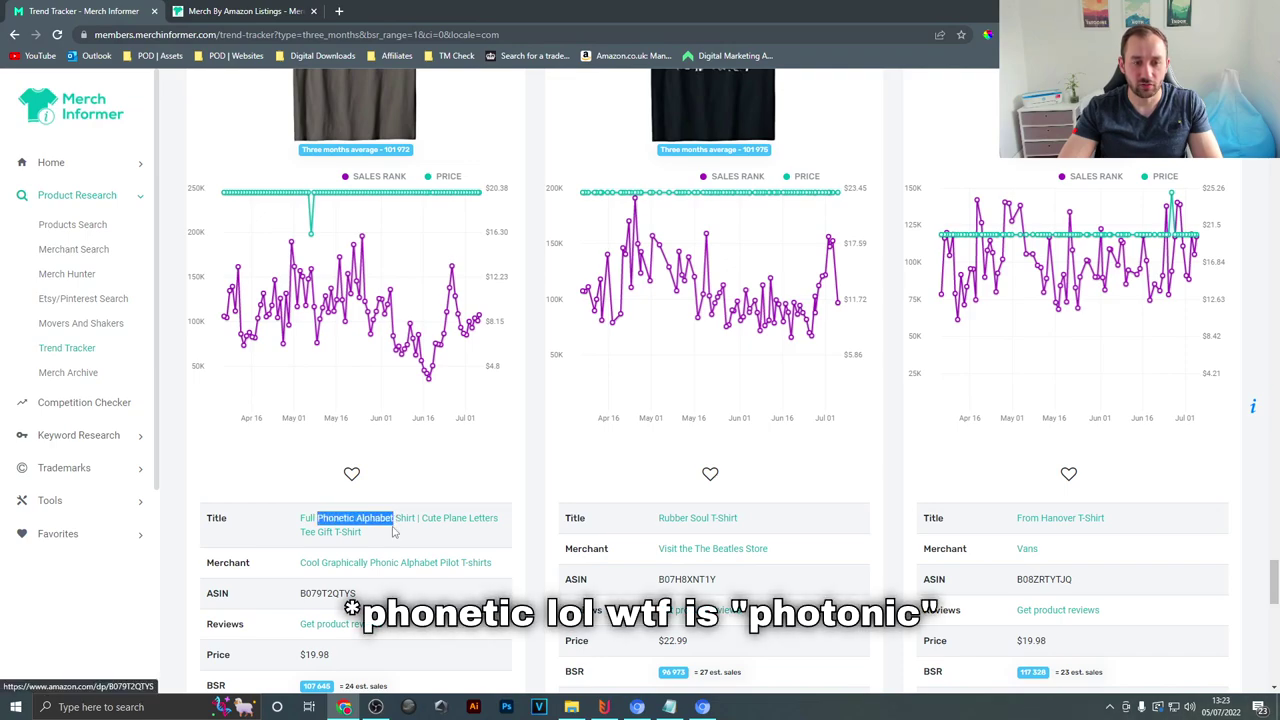
- Inspect the shirt's chart, then go to the Merch By Amazon Listings tab
scroll(397, 537, down, 2)
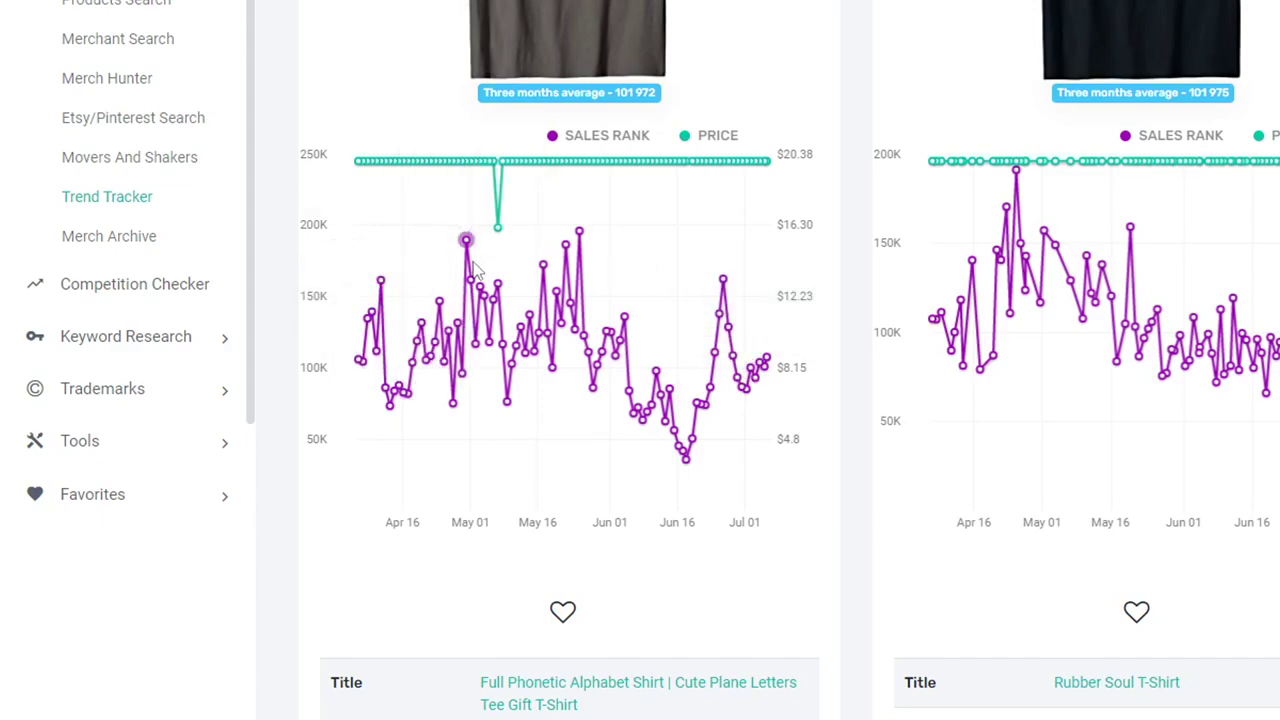
scroll(727, 396, up, 2)
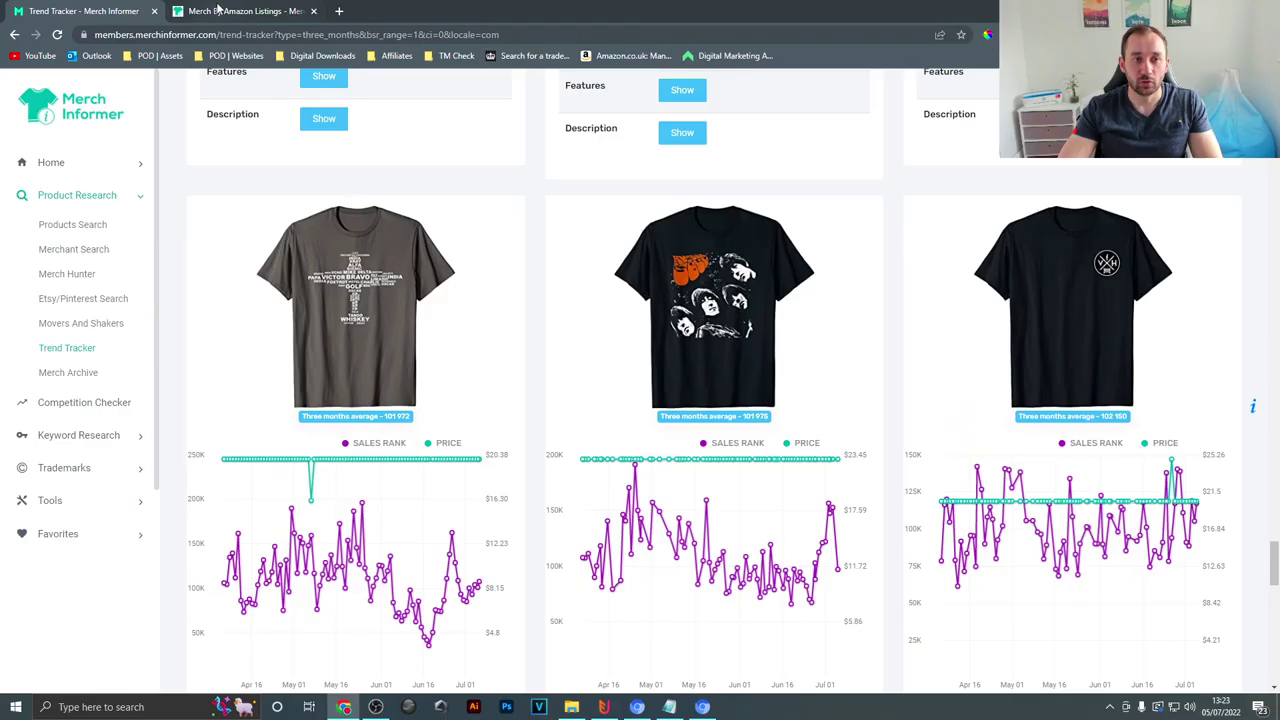
click(217, 10)
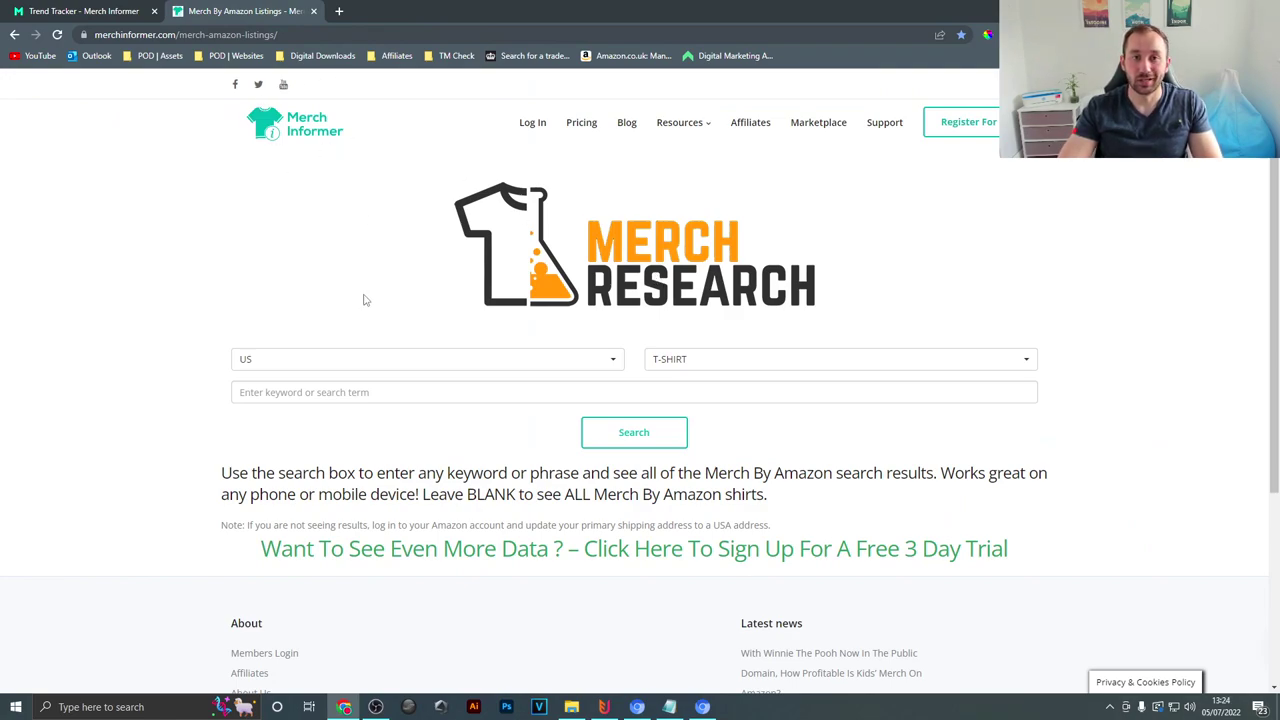
- Search Merch Research for the pasted keyword 'Phonetic Alphabet'
click(295, 396)
key(ctrl+v)
click(652, 438)
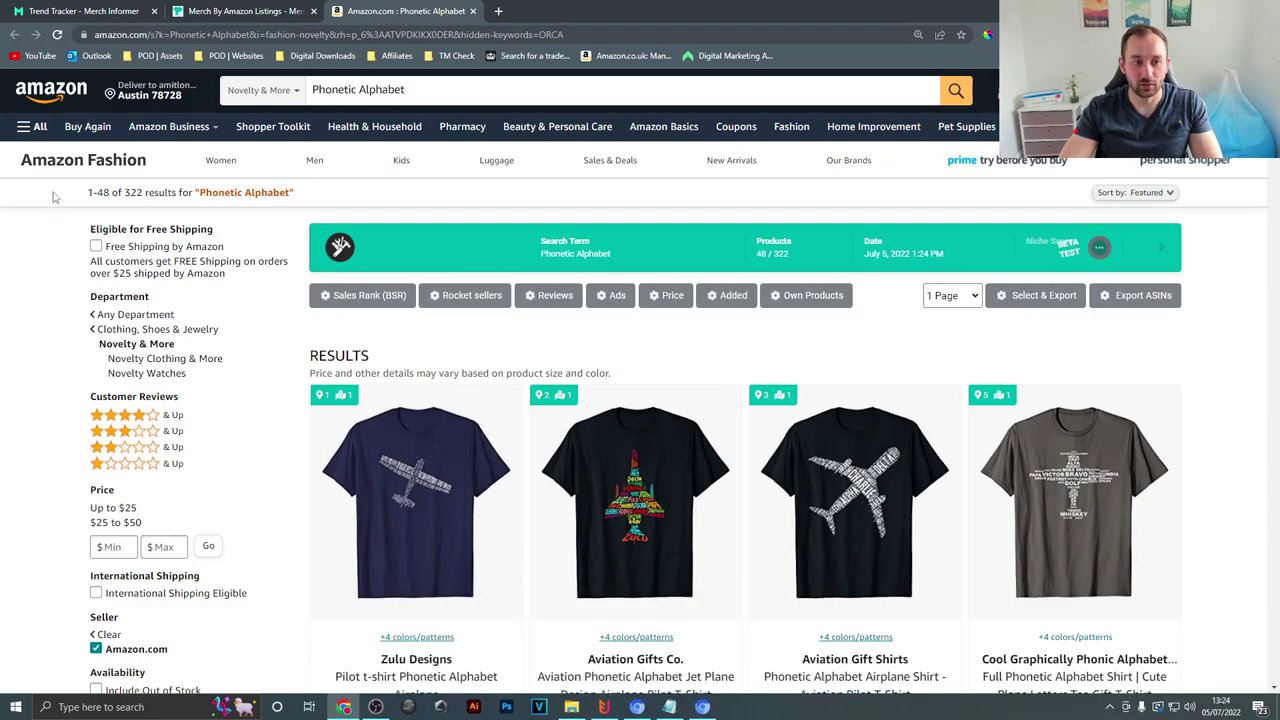
scroll(213, 427, down, 1)
scroll(213, 427, up, 1)
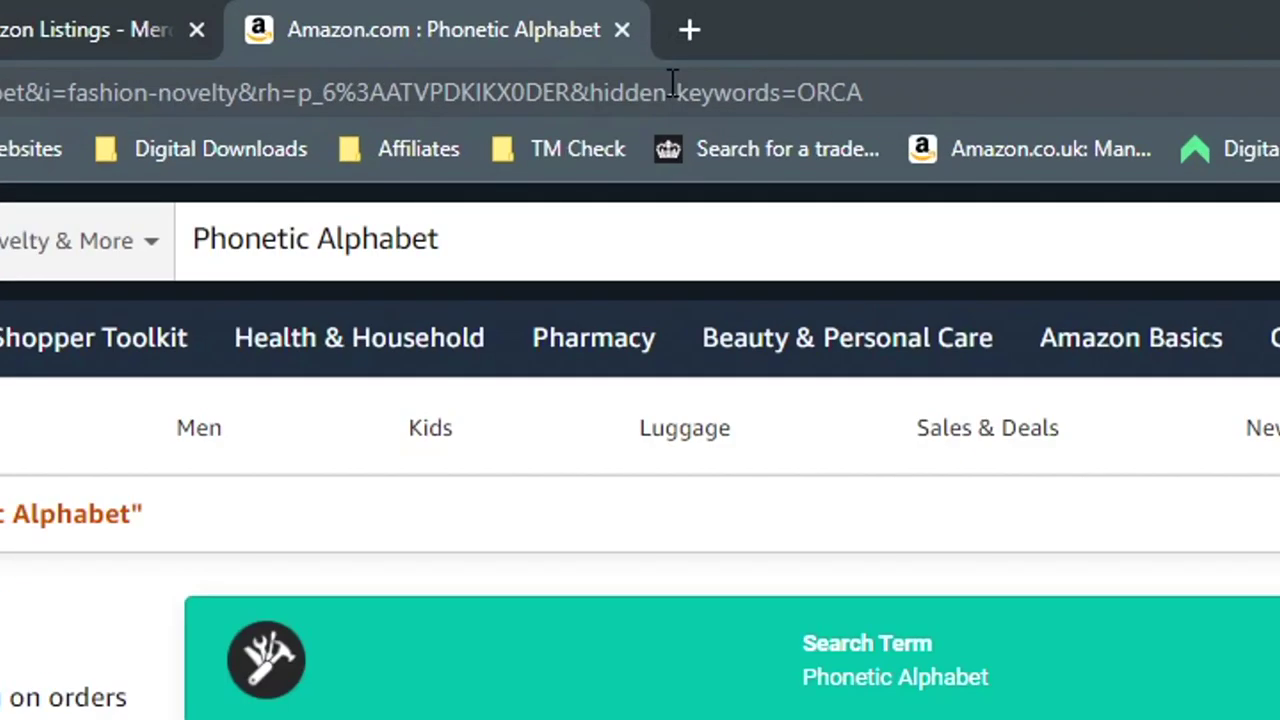
- Remove the ORCA keyword filter from the Amazon URL and reload, showing 150 results
drag(670, 90, 1060, 88)
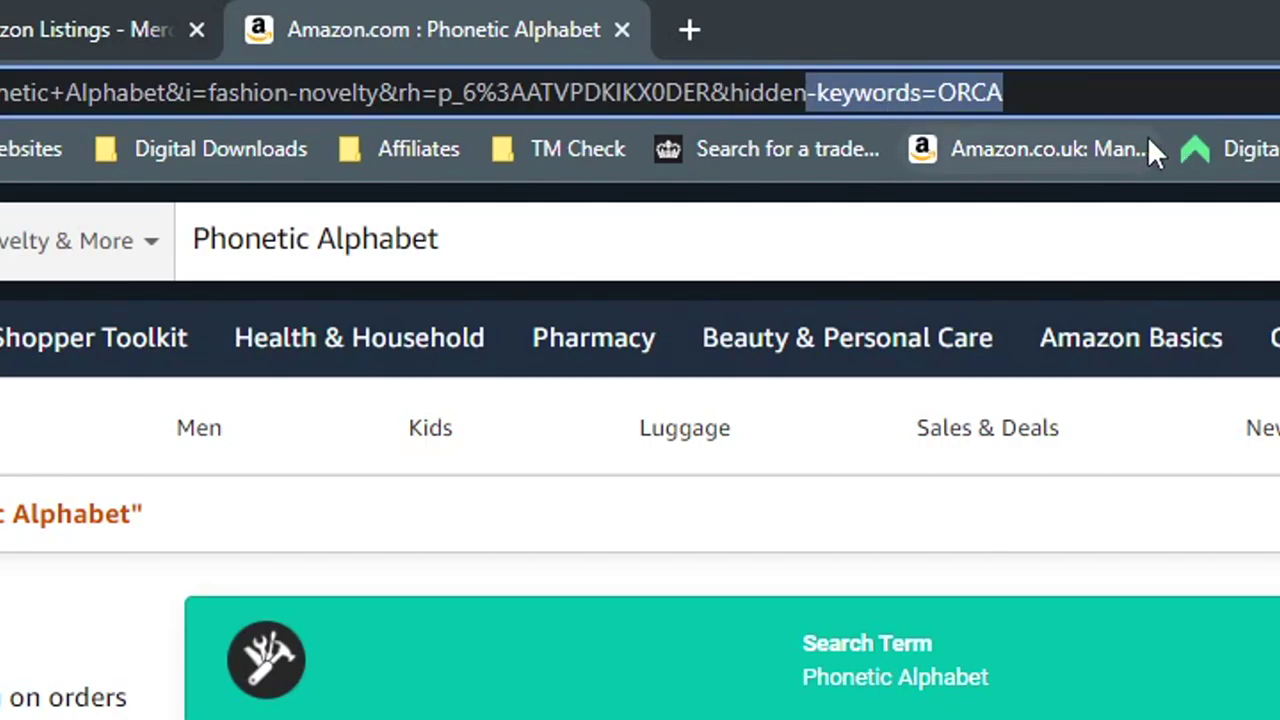
key(BackSpace)
key(Return)
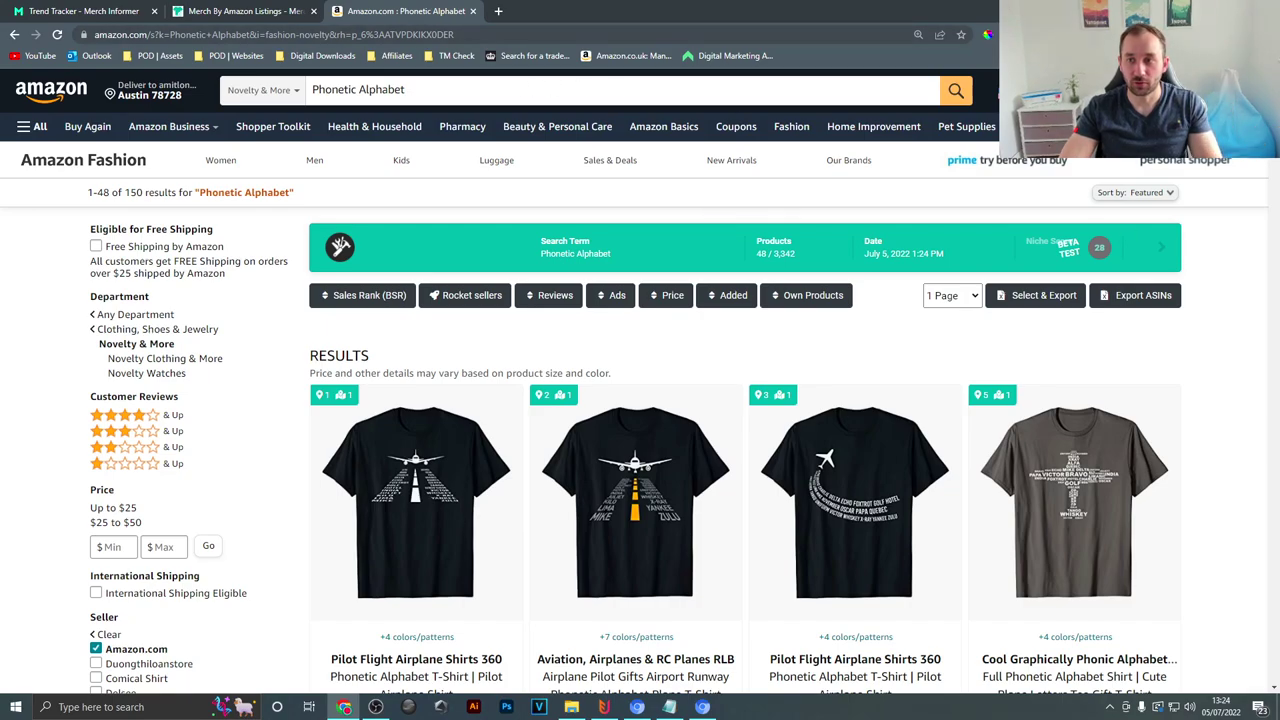
scroll(640, 400, down, 3)
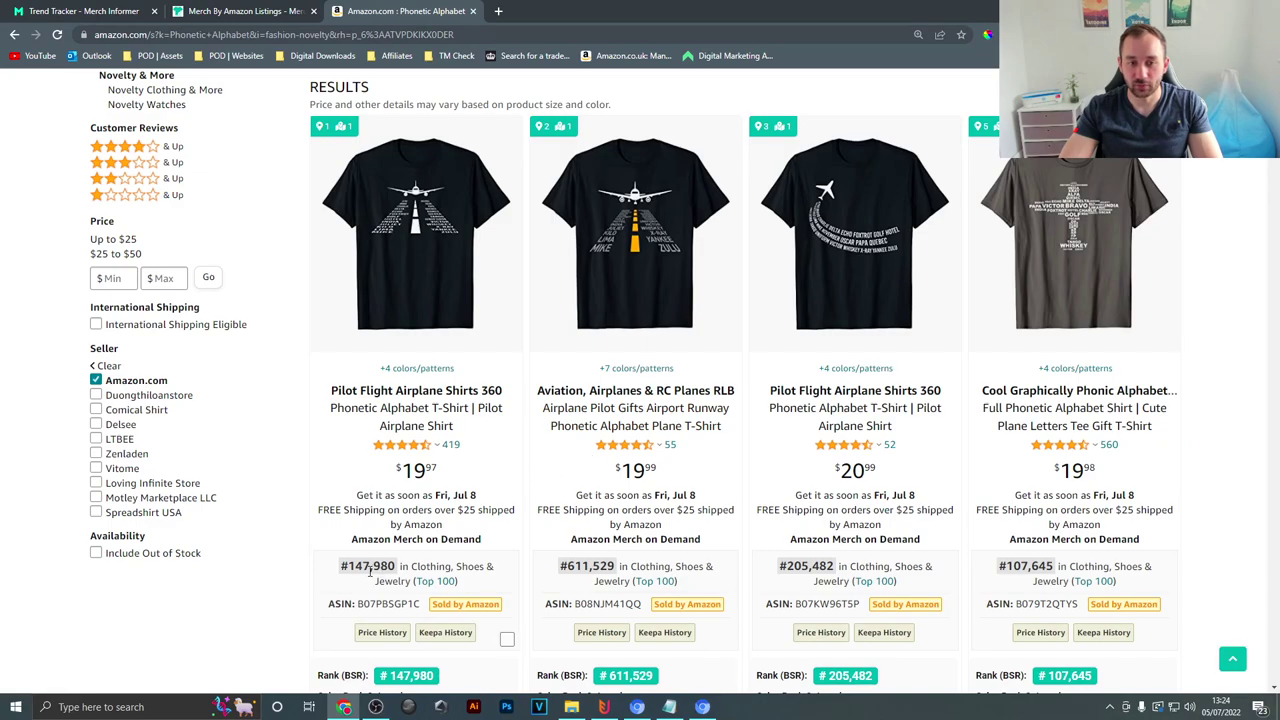
scroll(384, 567, down, 1)
mouse_move(1078, 203)
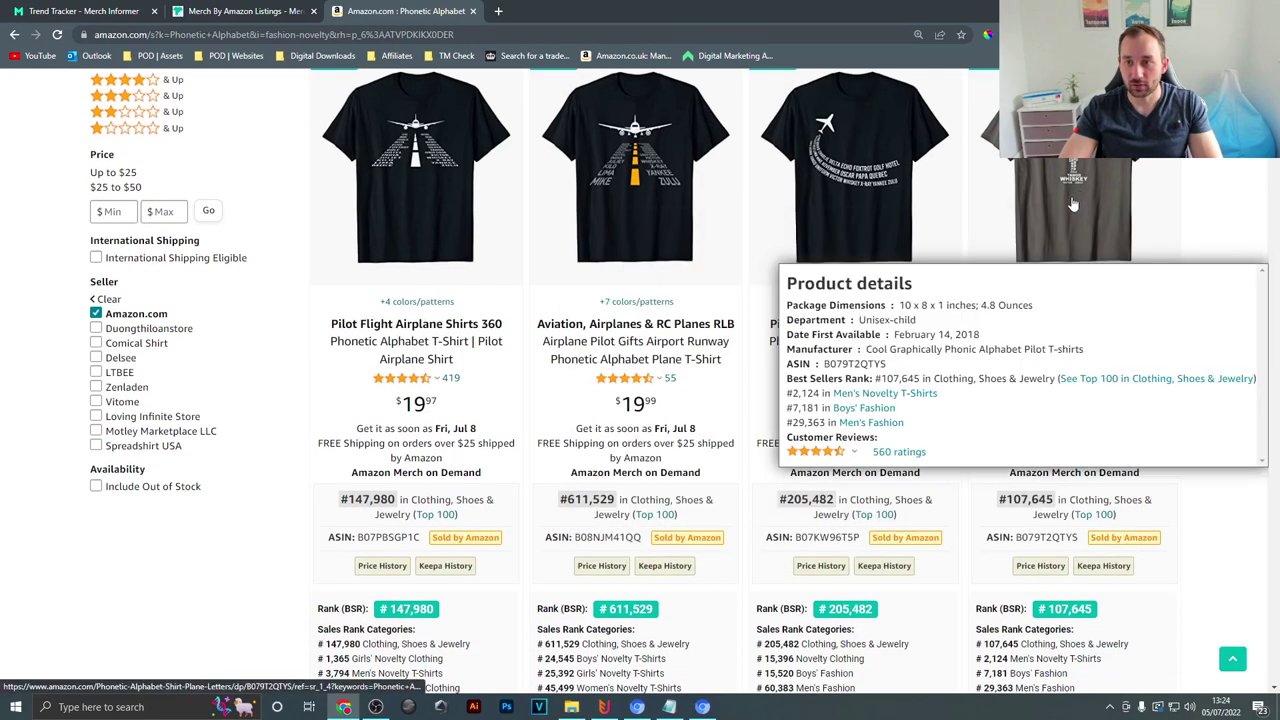
scroll(1240, 512, up, 1)
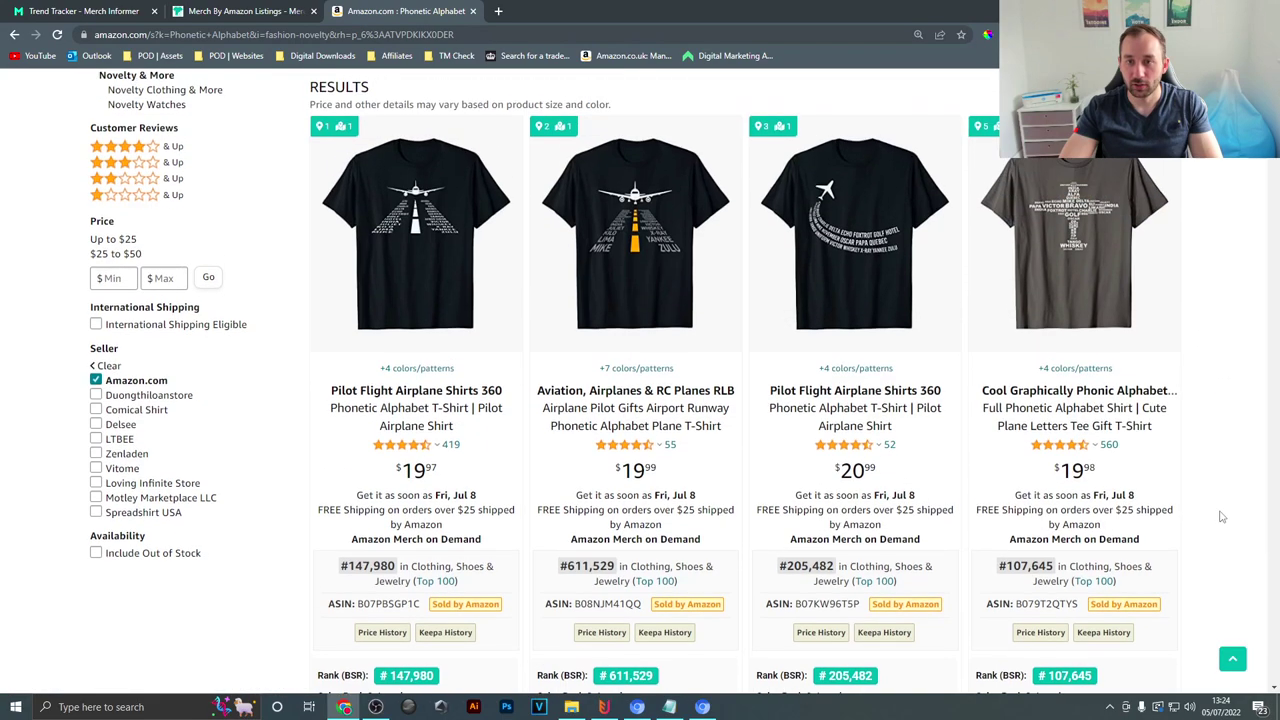
mouse_move(877, 273)
scroll(877, 273, down, 1)
scroll(877, 273, down, 10)
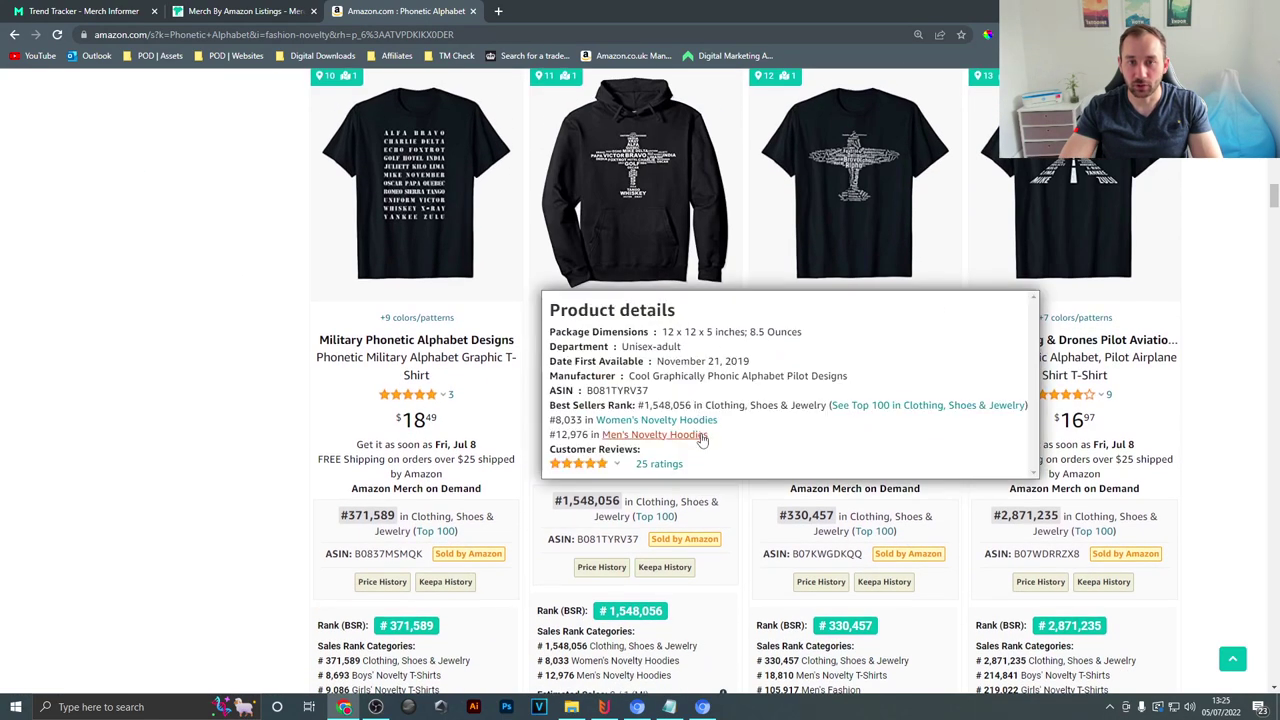
scroll(1250, 385, down, 20)
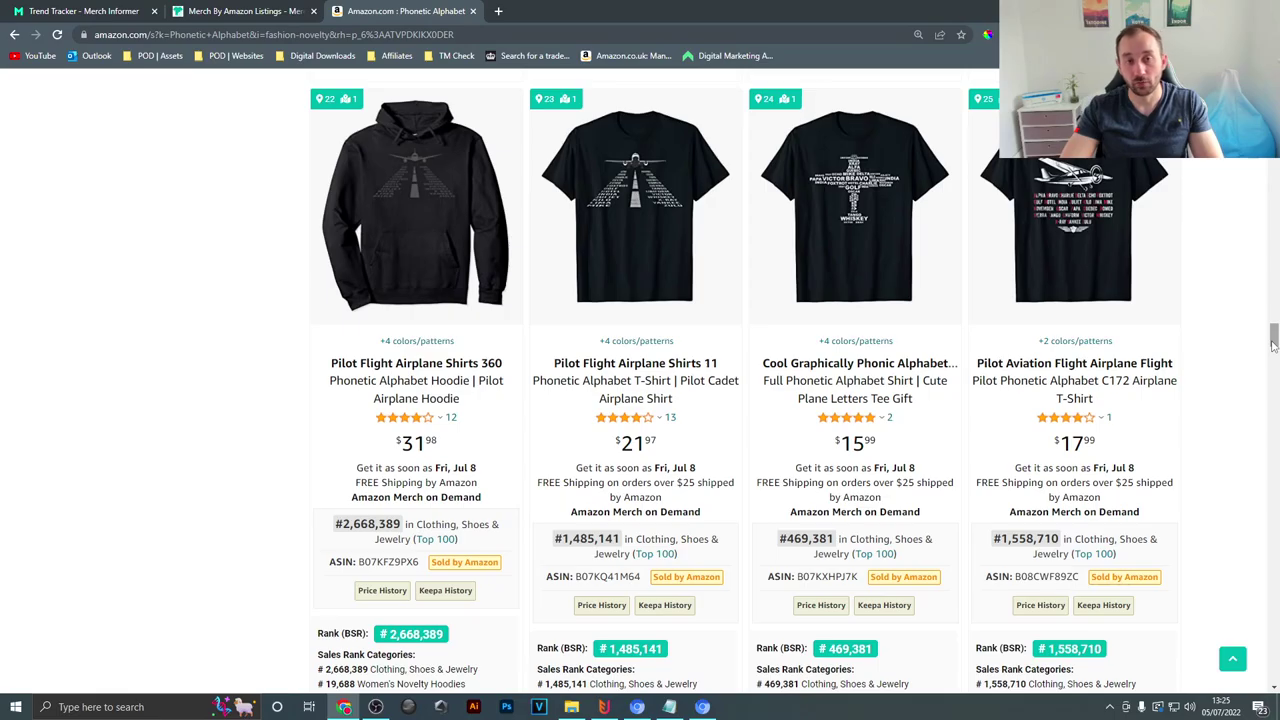
drag(1276, 344, 1275, 176)
click(33, 9)
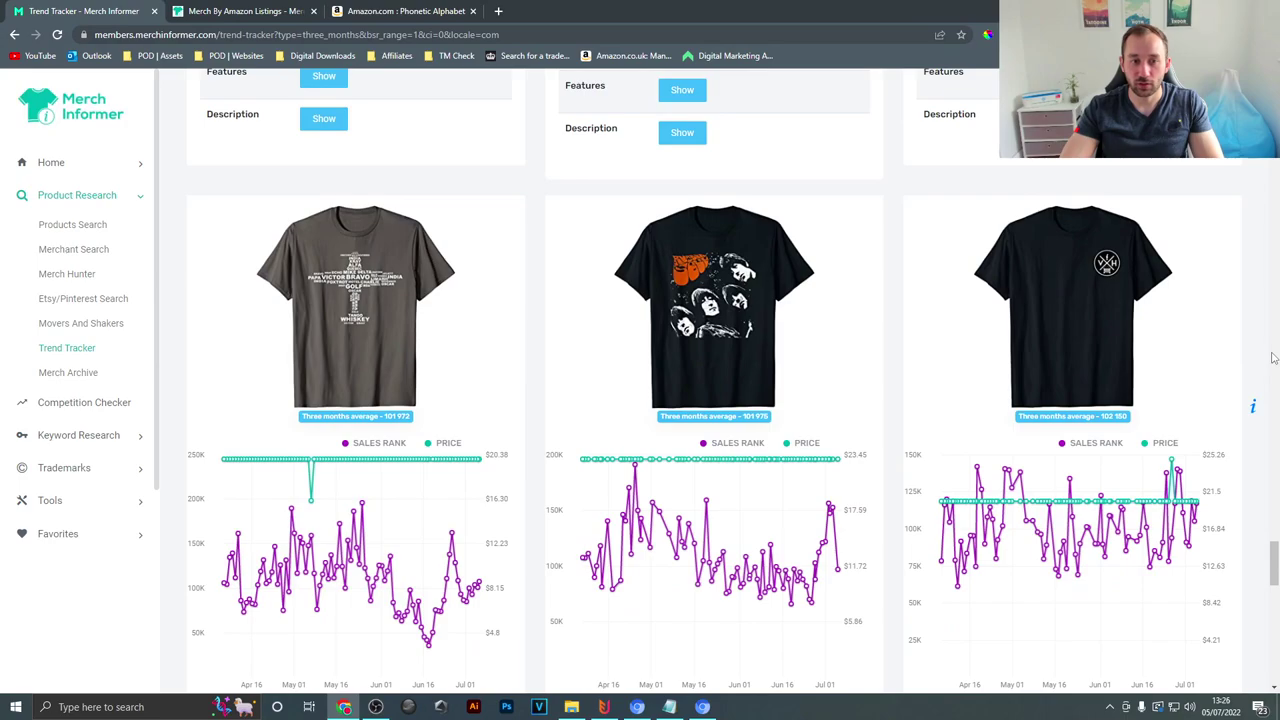
- Go to page 2 of the Trend Tracker results and browse the shirts
scroll(1273, 357, down, 10)
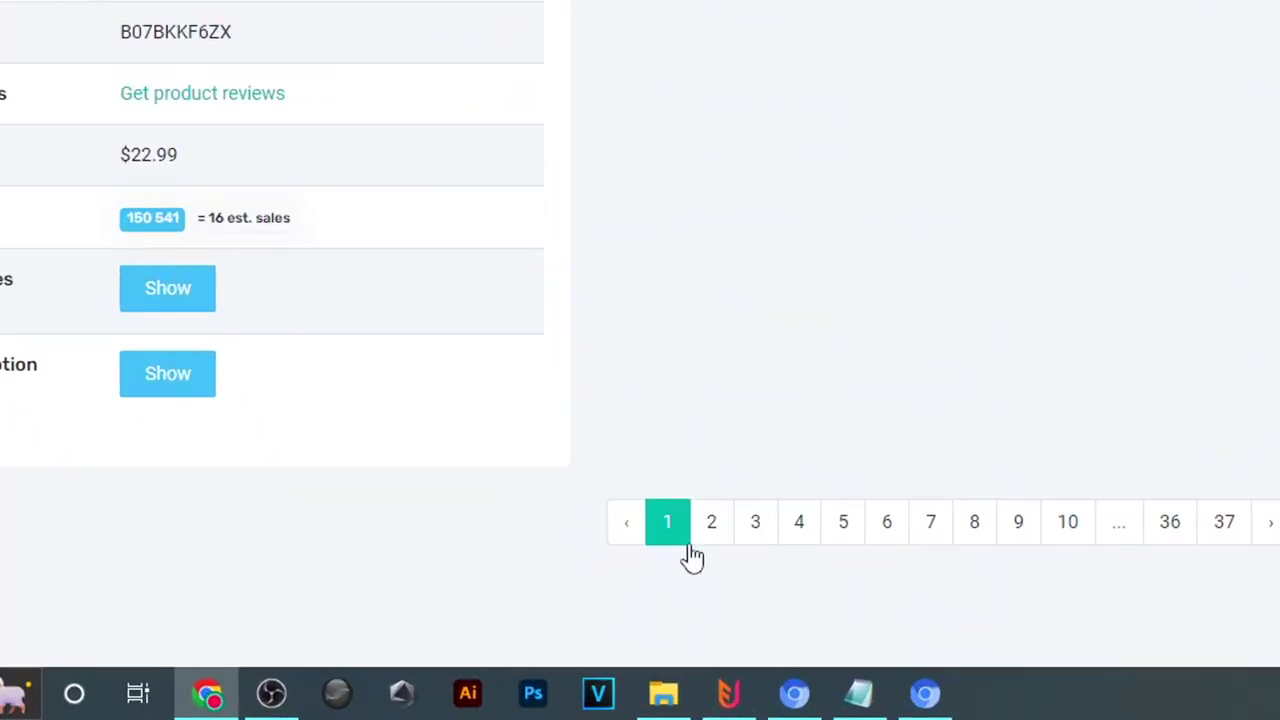
click(713, 532)
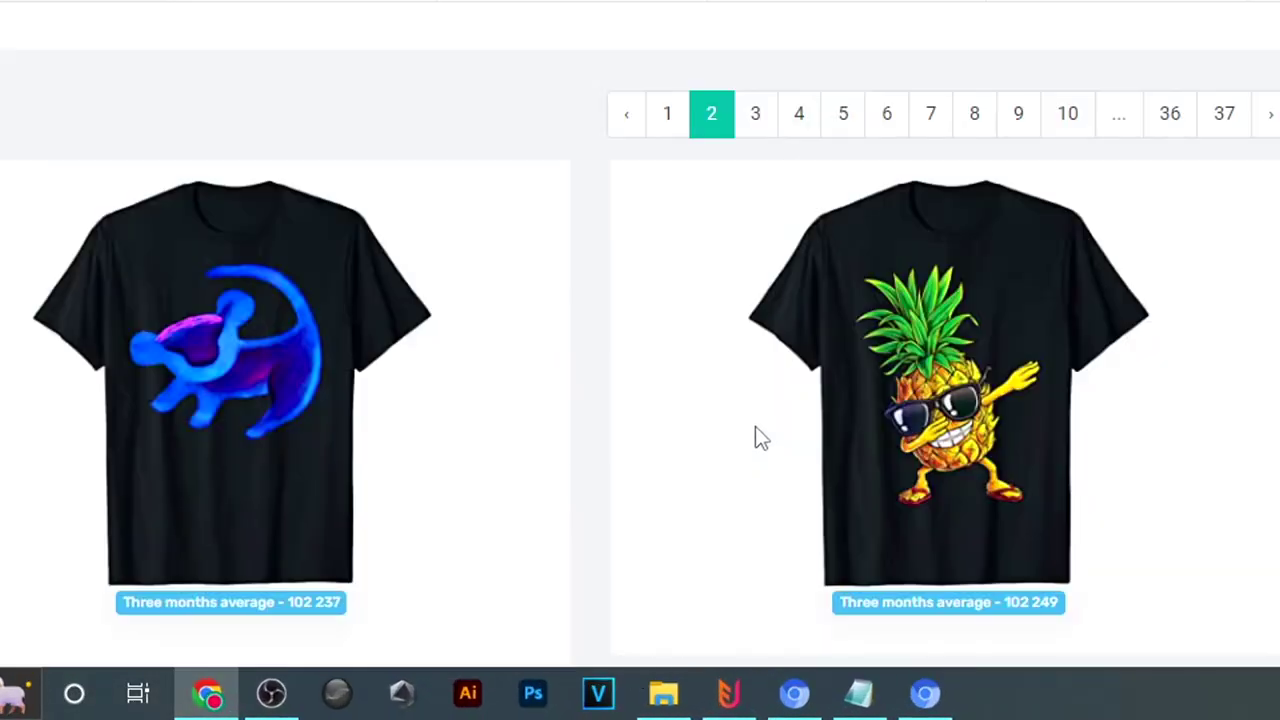
scroll(755, 438, down, 5)
scroll(886, 545, down, 1)
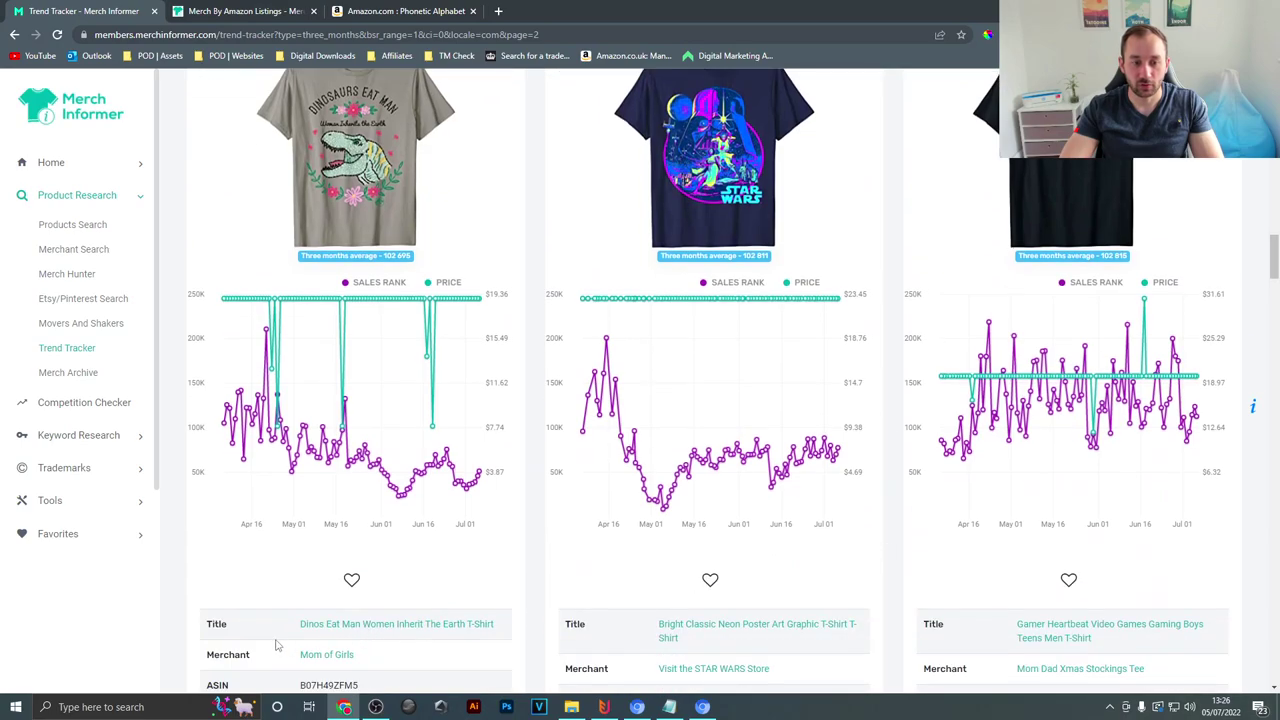
scroll(489, 329, down, 1)
scroll(800, 313, up, 2)
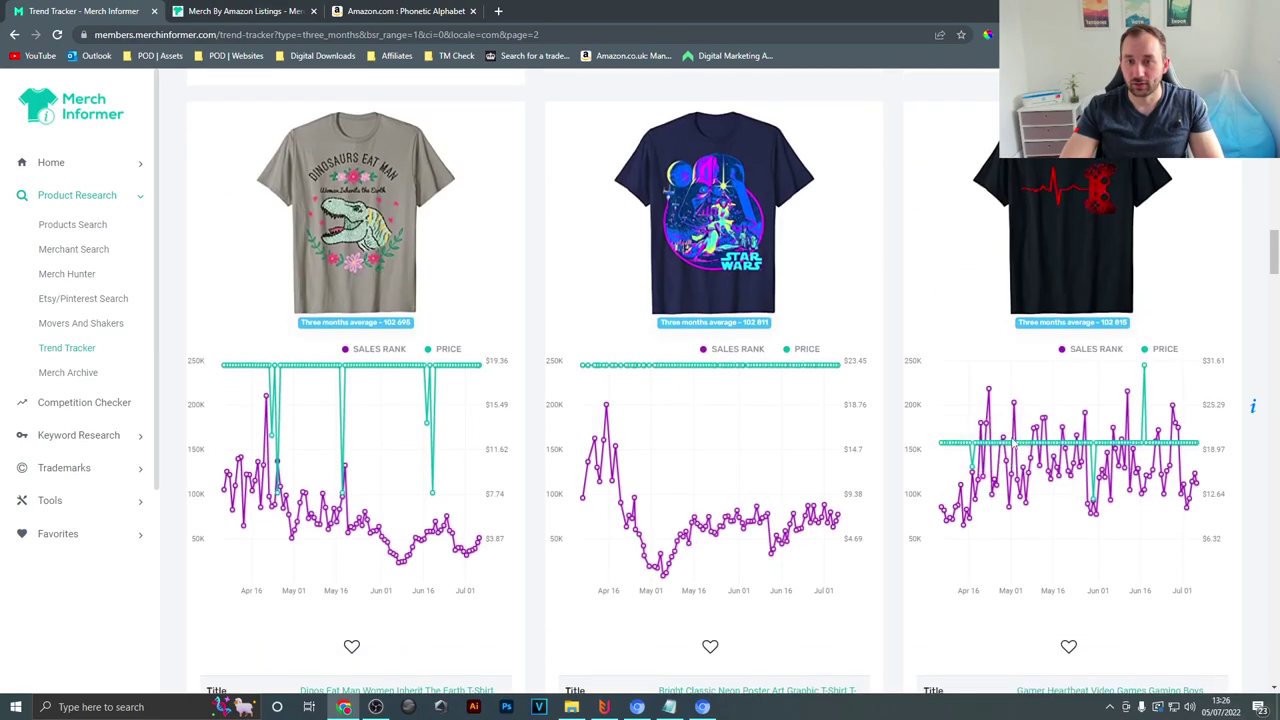
scroll(640, 380, down, 3)
scroll(1087, 540, up, 1)
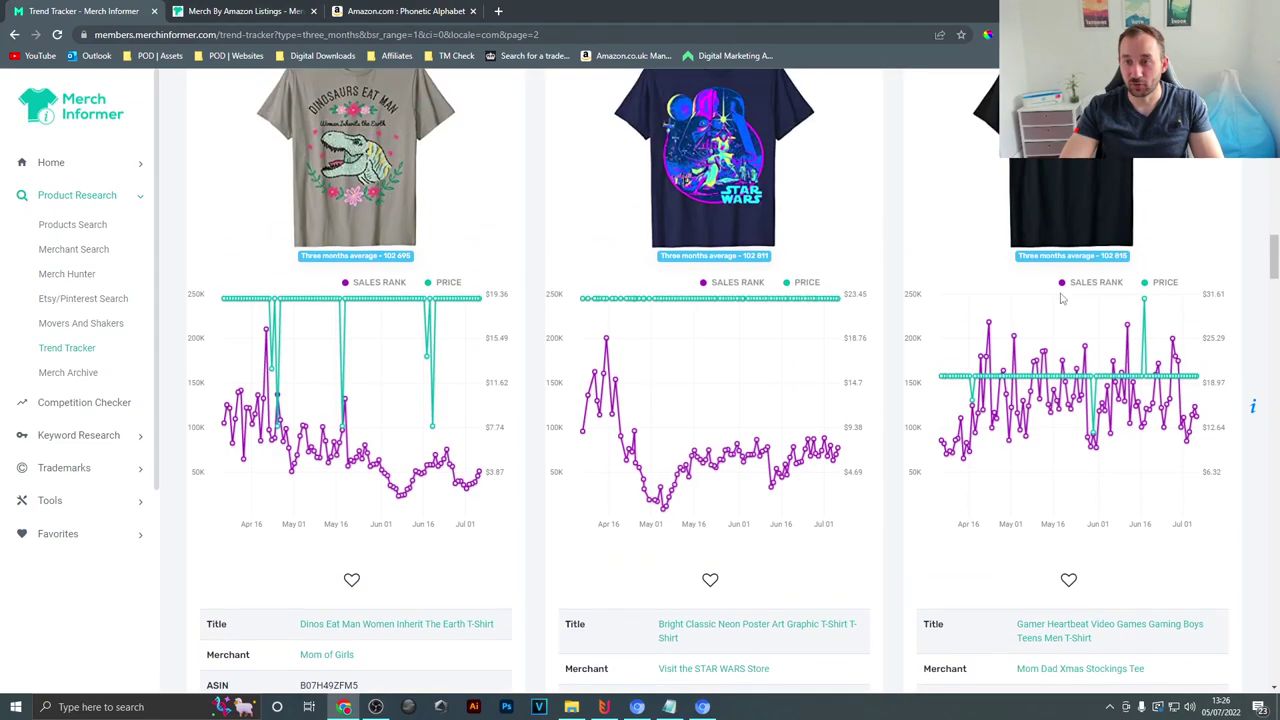
scroll(1000, 420, down, 5)
scroll(950, 378, down, 9)
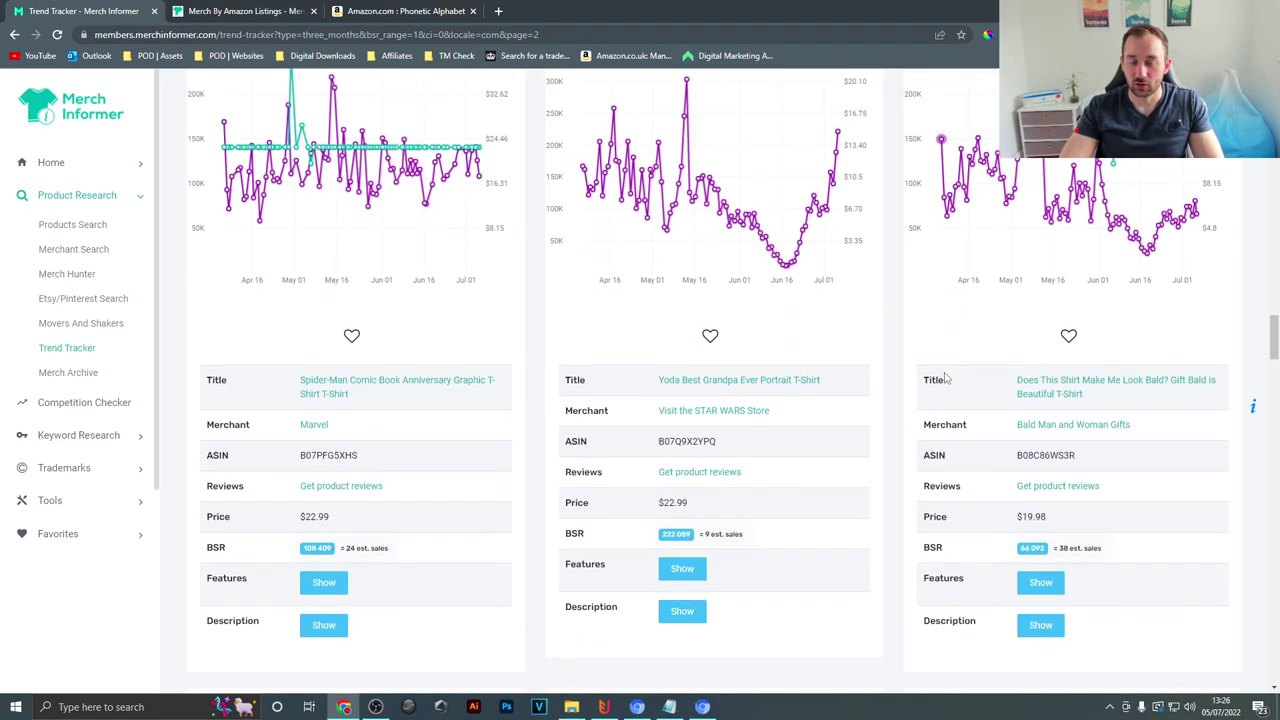
scroll(906, 380, down, 6)
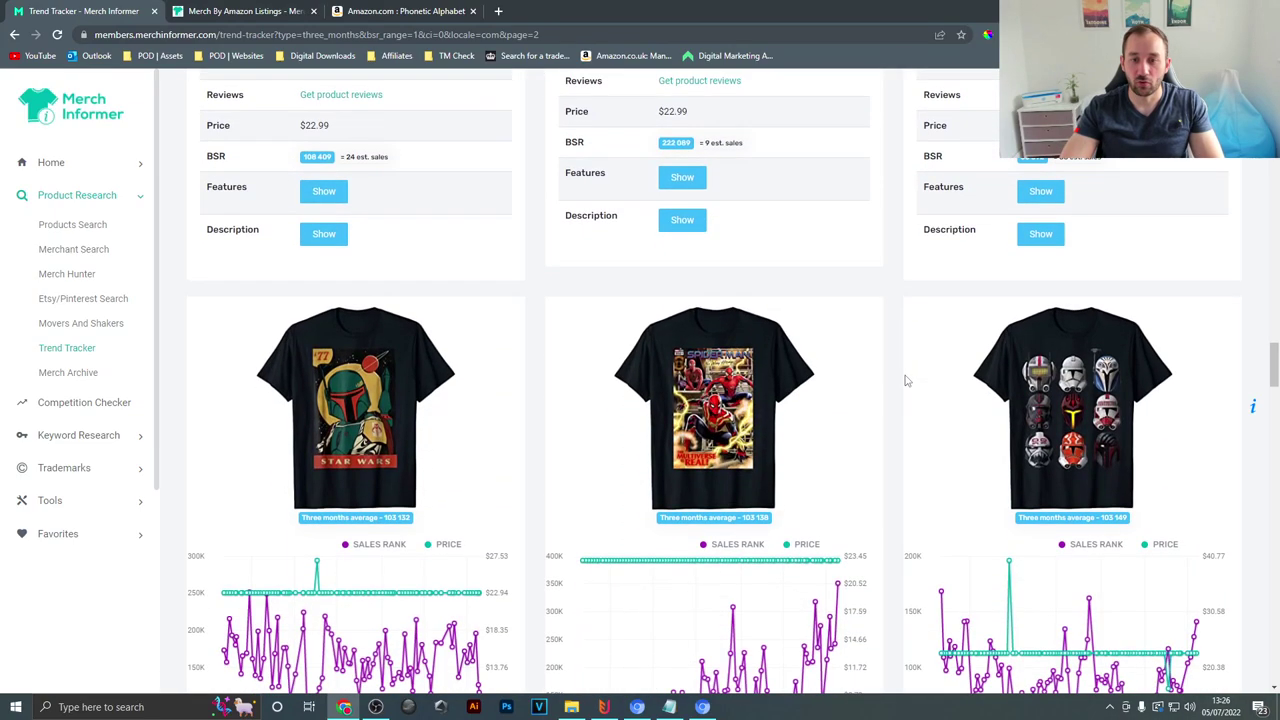
scroll(900, 383, down, 6)
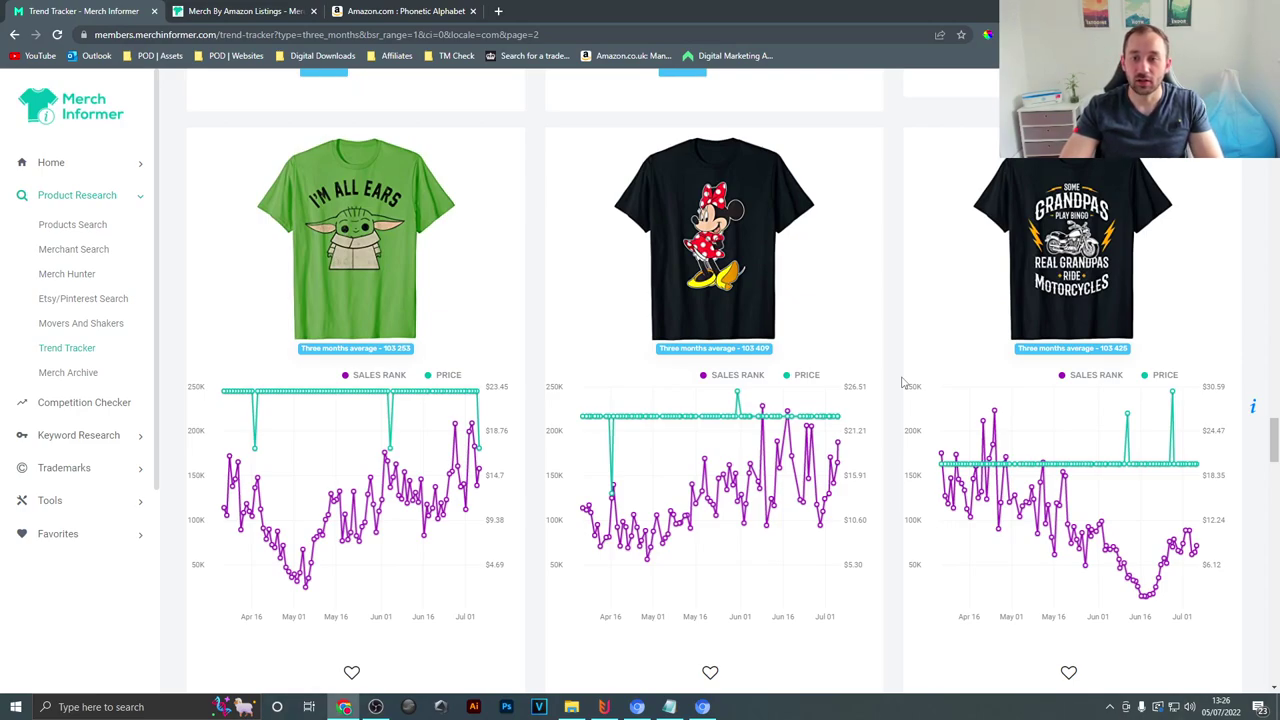
scroll(973, 381, down, 1)
scroll(1040, 330, up, 1)
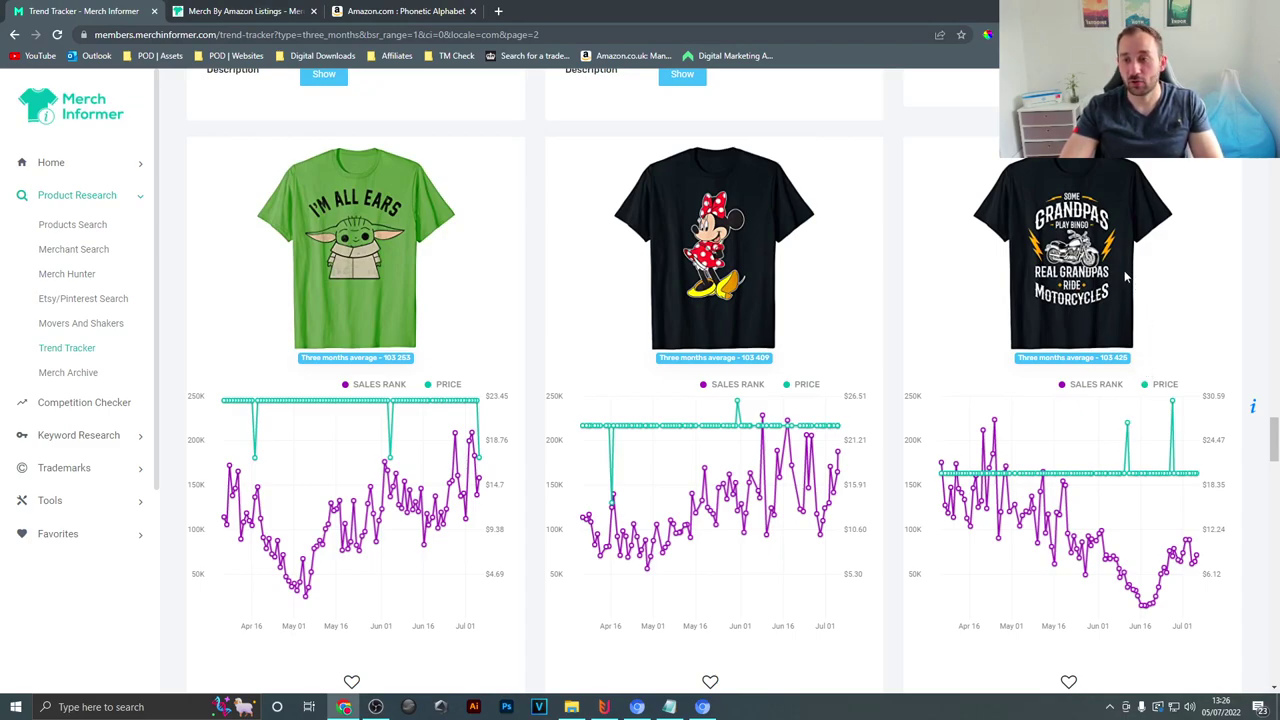
scroll(1110, 400, down, 2)
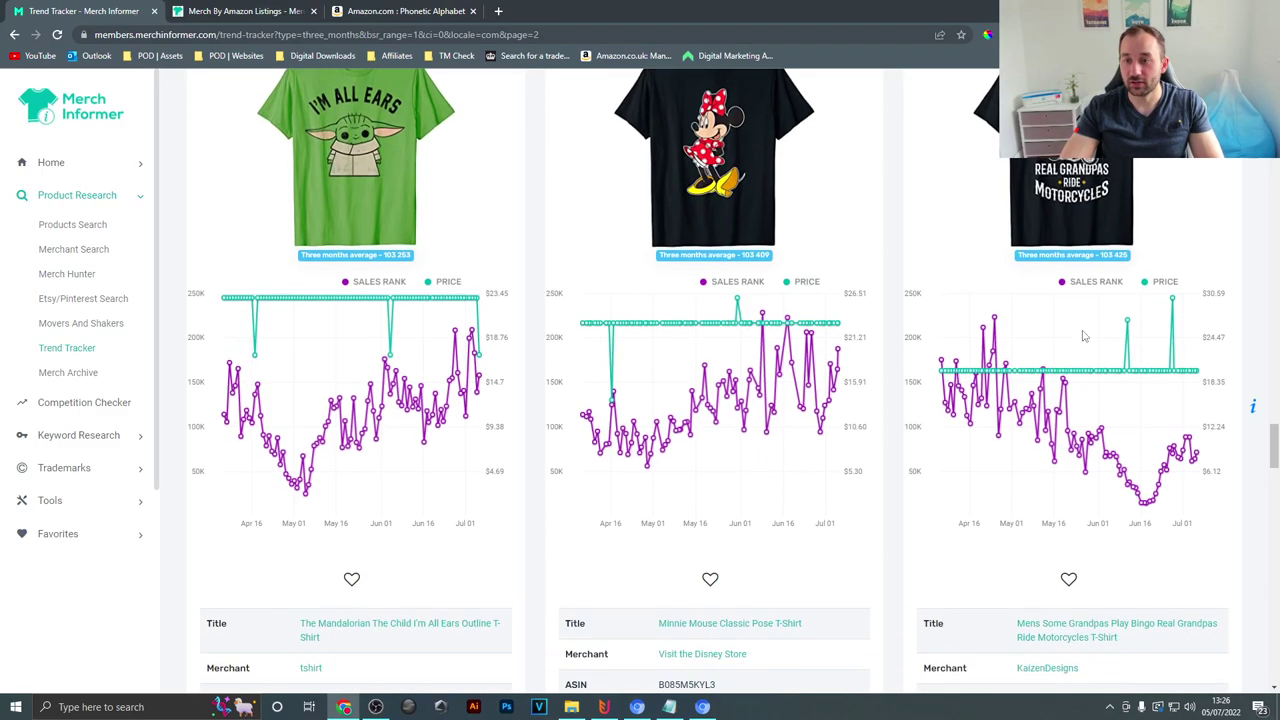
- Review the Grandpas motorcycle shirt's Amazon listing (#71,566 BSR), then close its tab
middle_click(1086, 606)
scroll(1086, 606, up, 1)
click(325, 11)
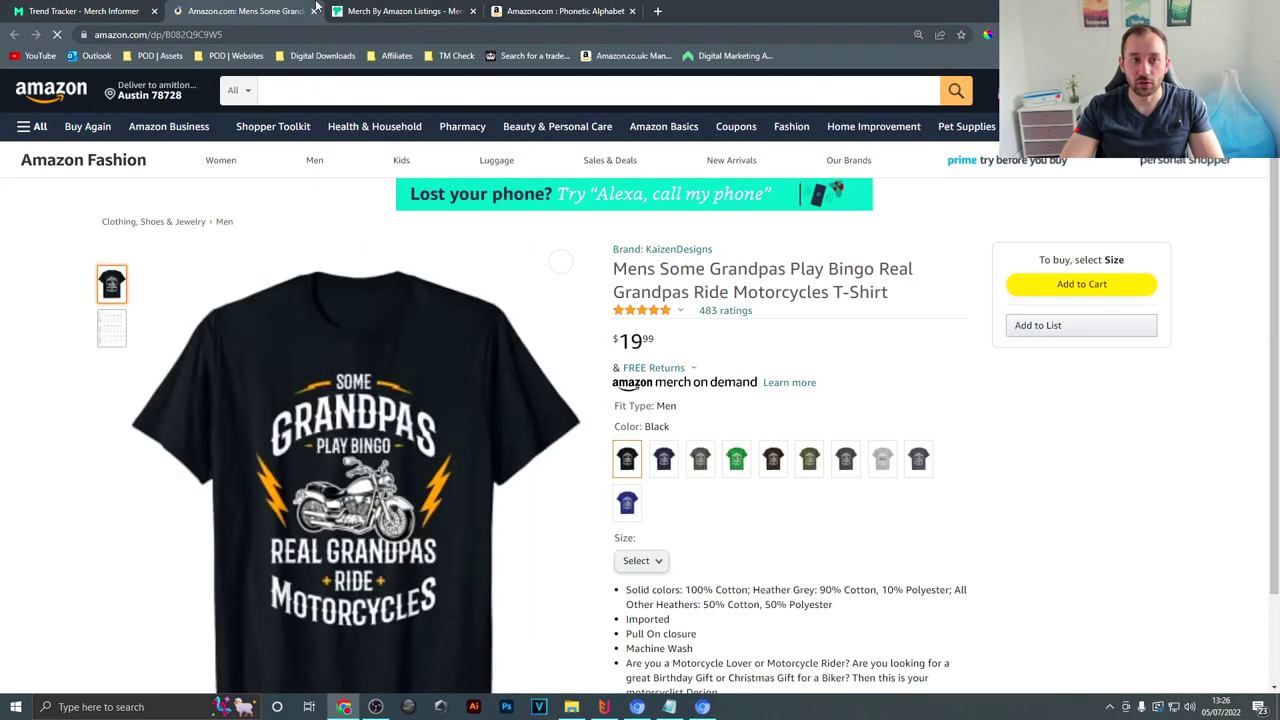
scroll(778, 230, down, 1)
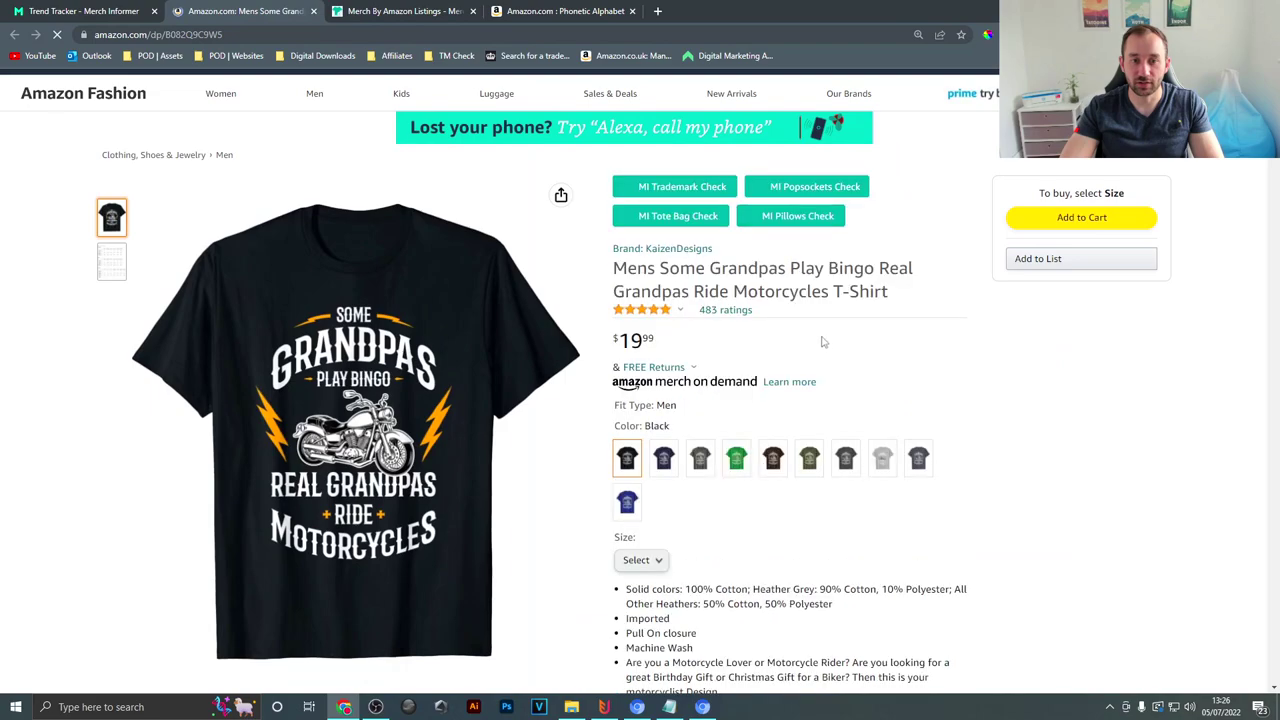
scroll(826, 341, down, 1)
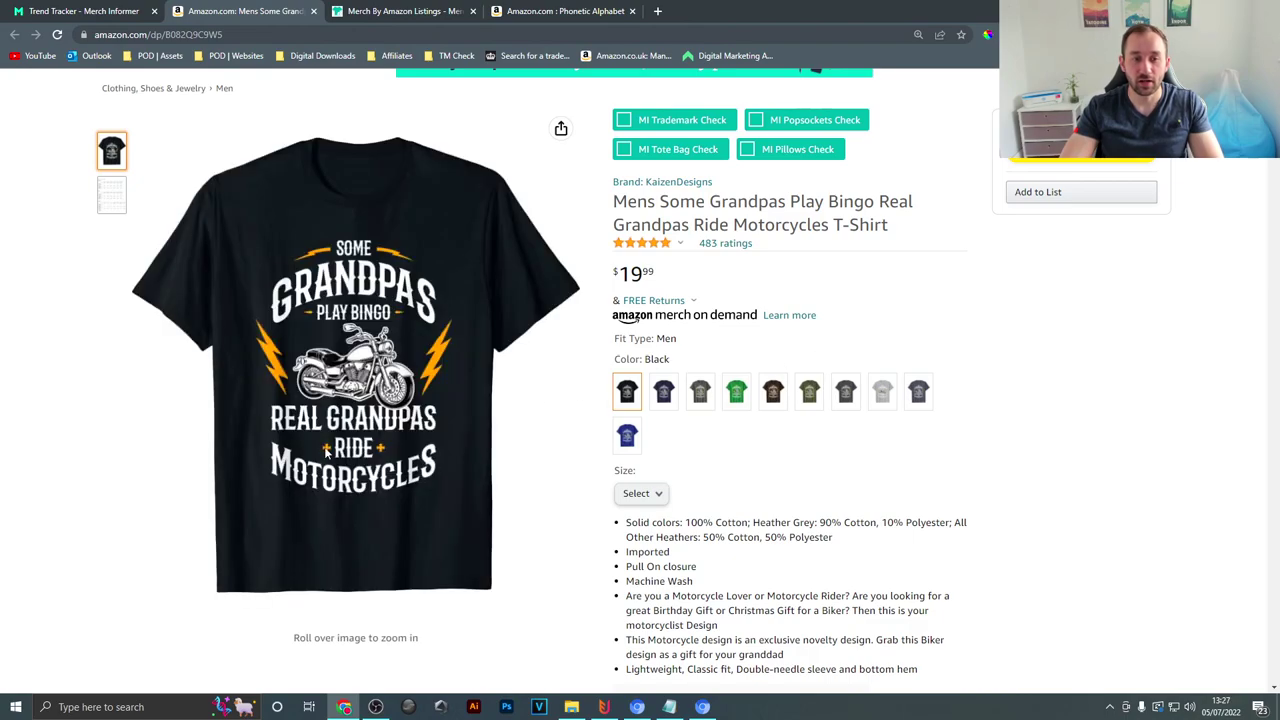
scroll(328, 455, down, 2)
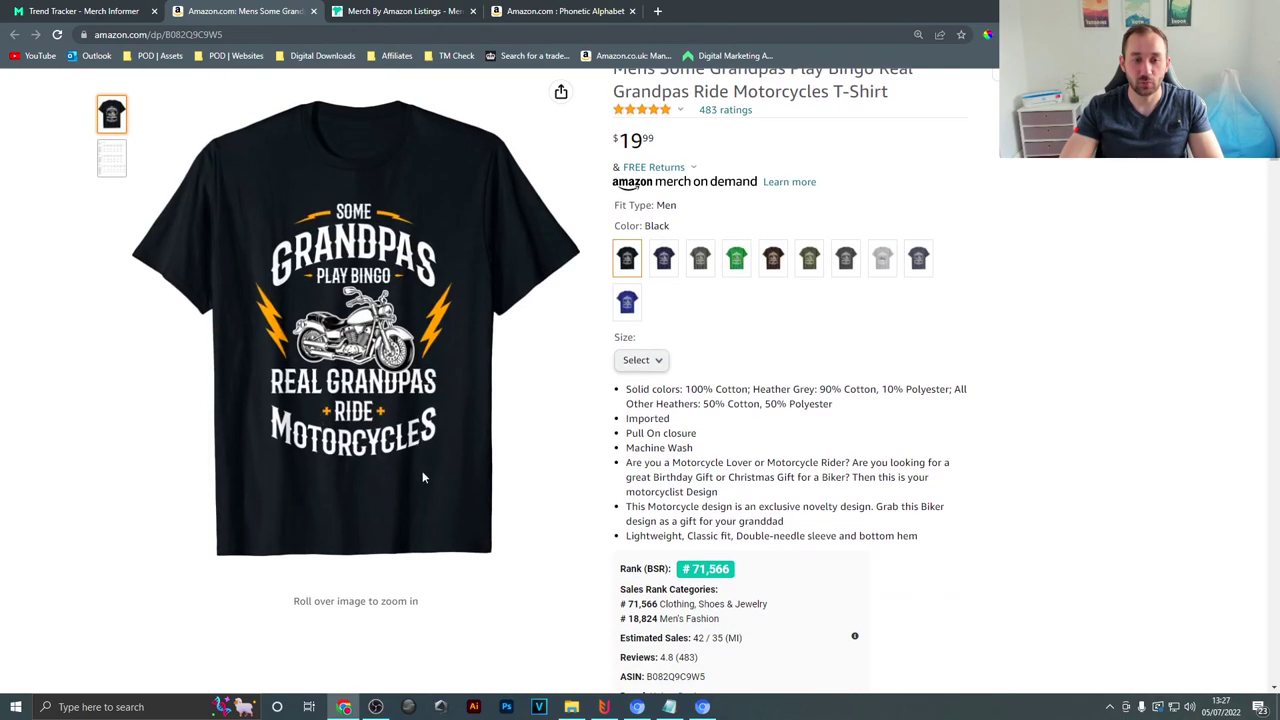
scroll(422, 477, up, 2)
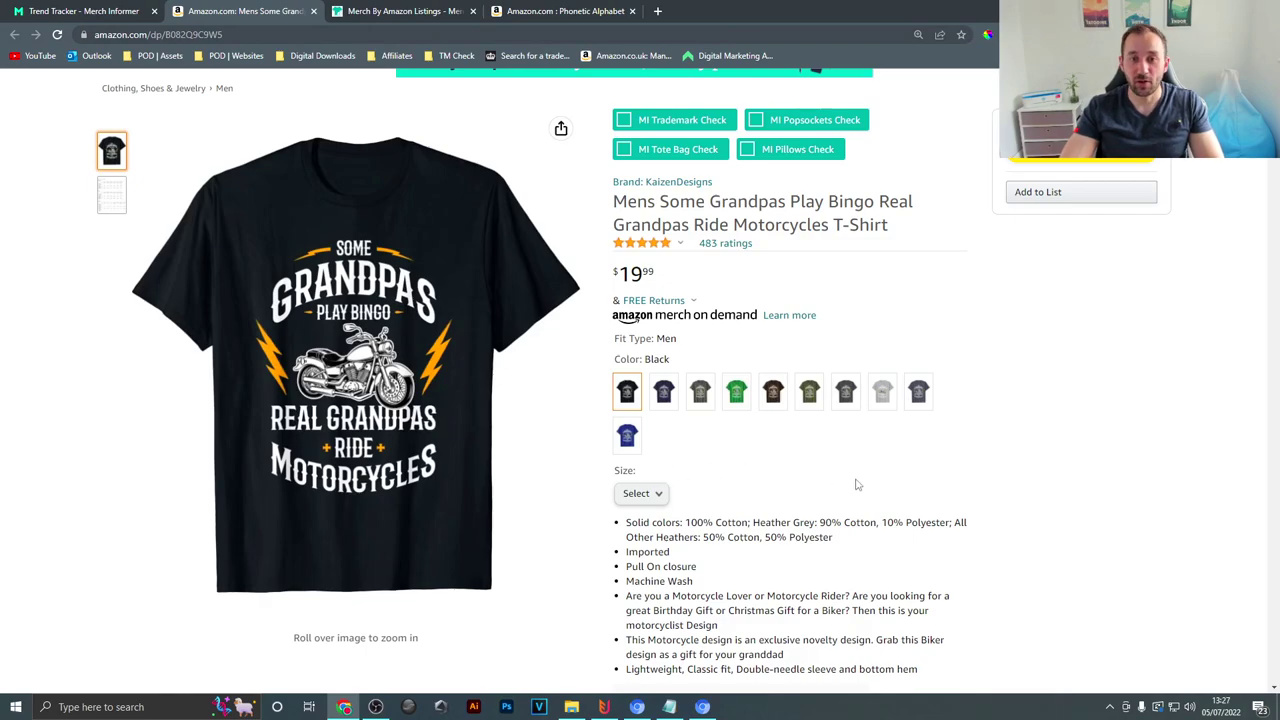
scroll(856, 484, down, 3)
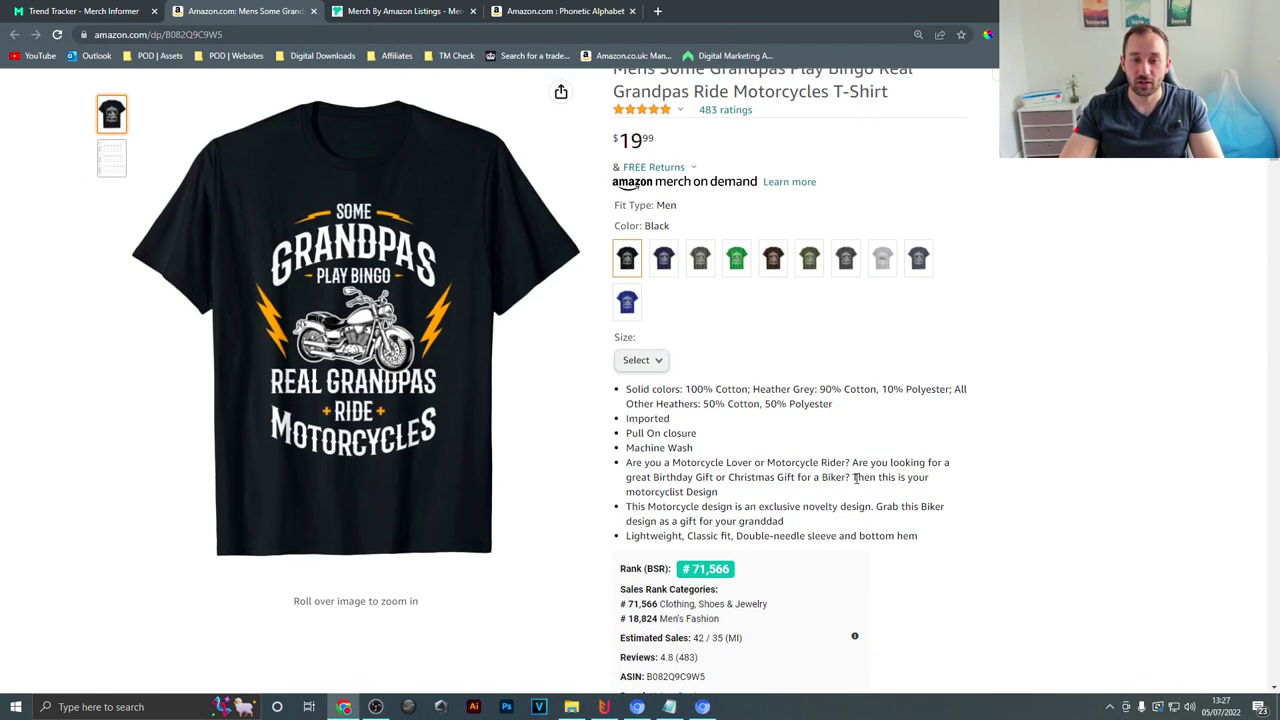
scroll(858, 497, up, 3)
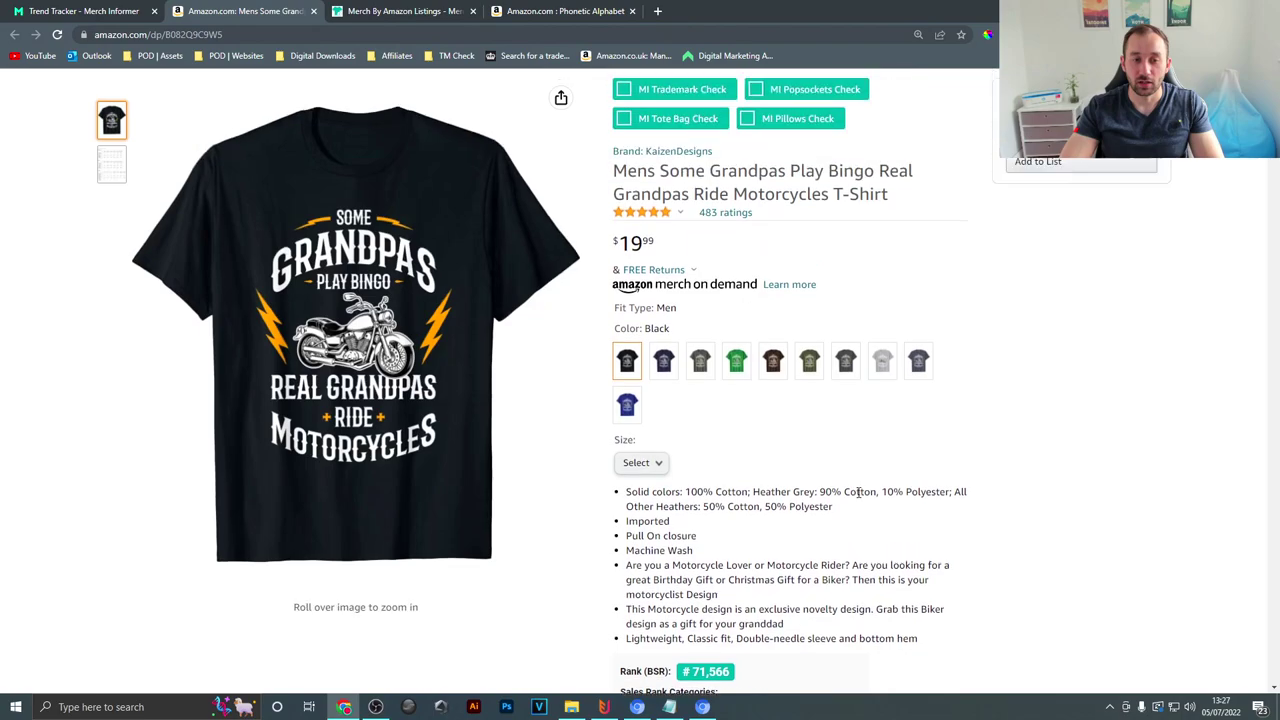
scroll(826, 365, up, 1)
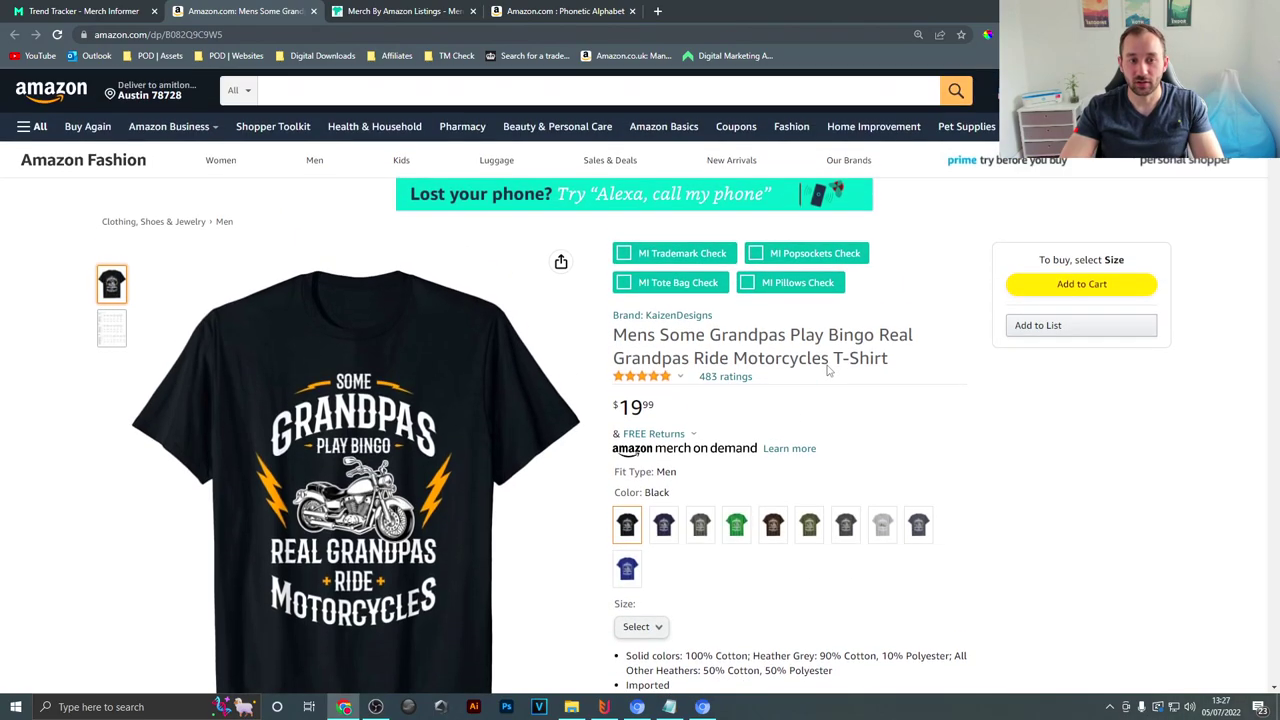
middle_click(241, 7)
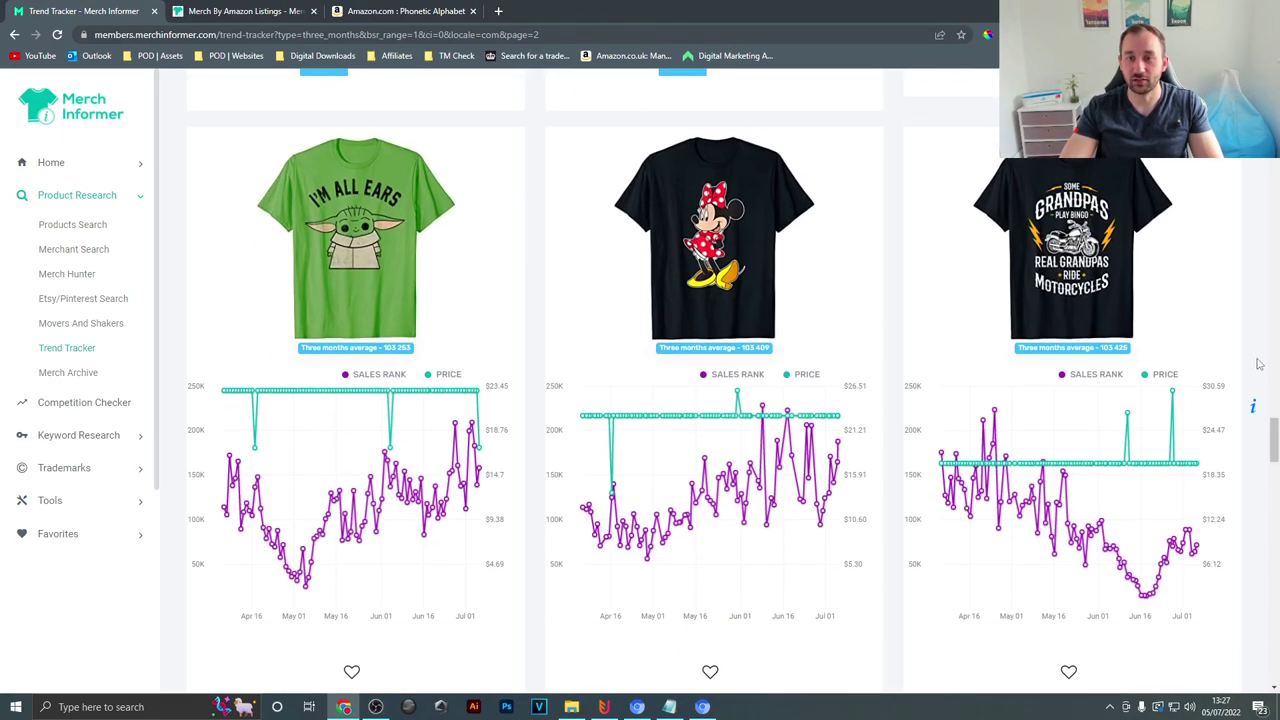
- Scroll down page 2 and zoom in on the results
scroll(1248, 352, down, 1)
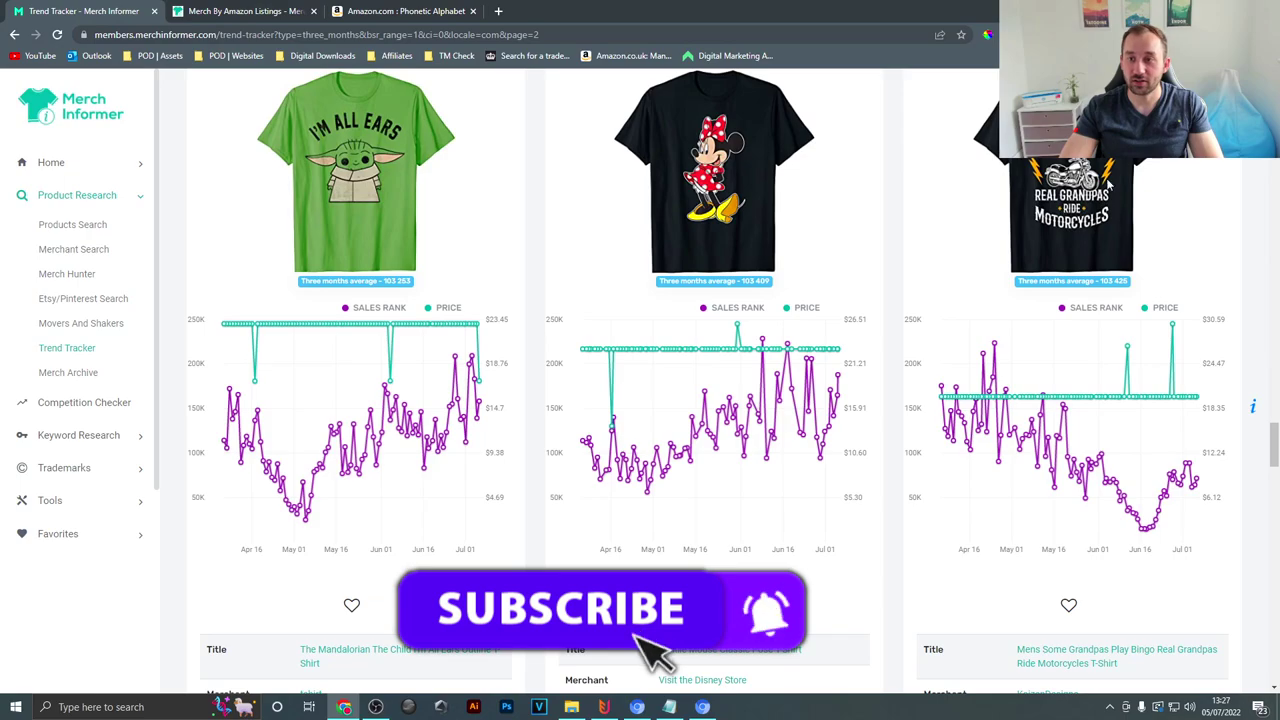
scroll(1143, 472, down, 2)
scroll(1143, 472, down, 6)
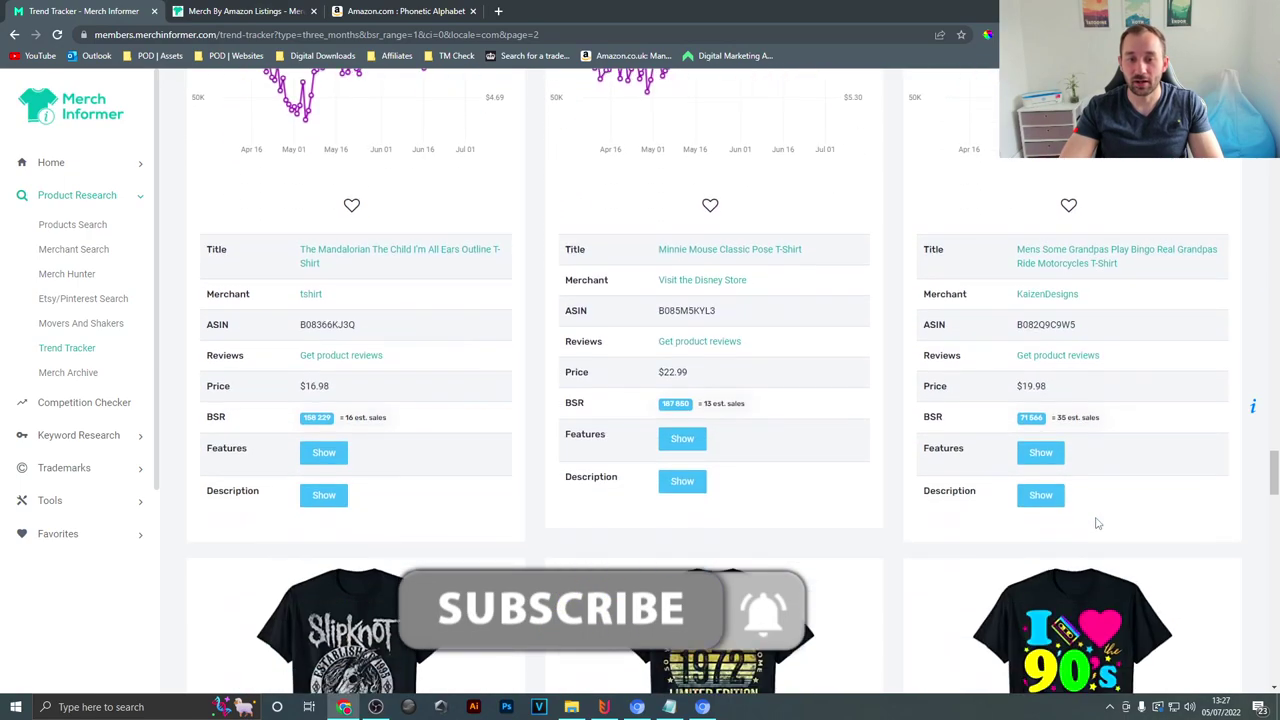
scroll(890, 495, down, 2)
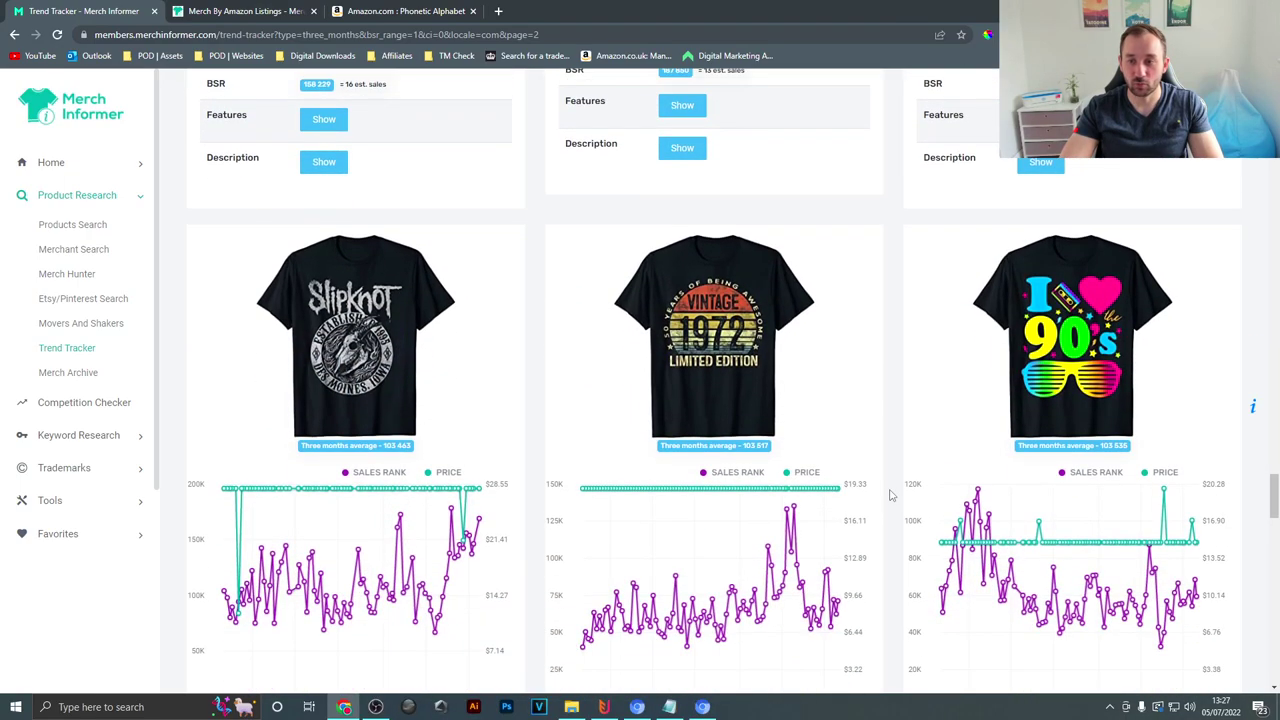
key(ctrl+plus)
- Select 'Aloha' in the Hawaii shirt title and highlight the old Phonetic Alphabet search term
scroll(487, 341, down, 4)
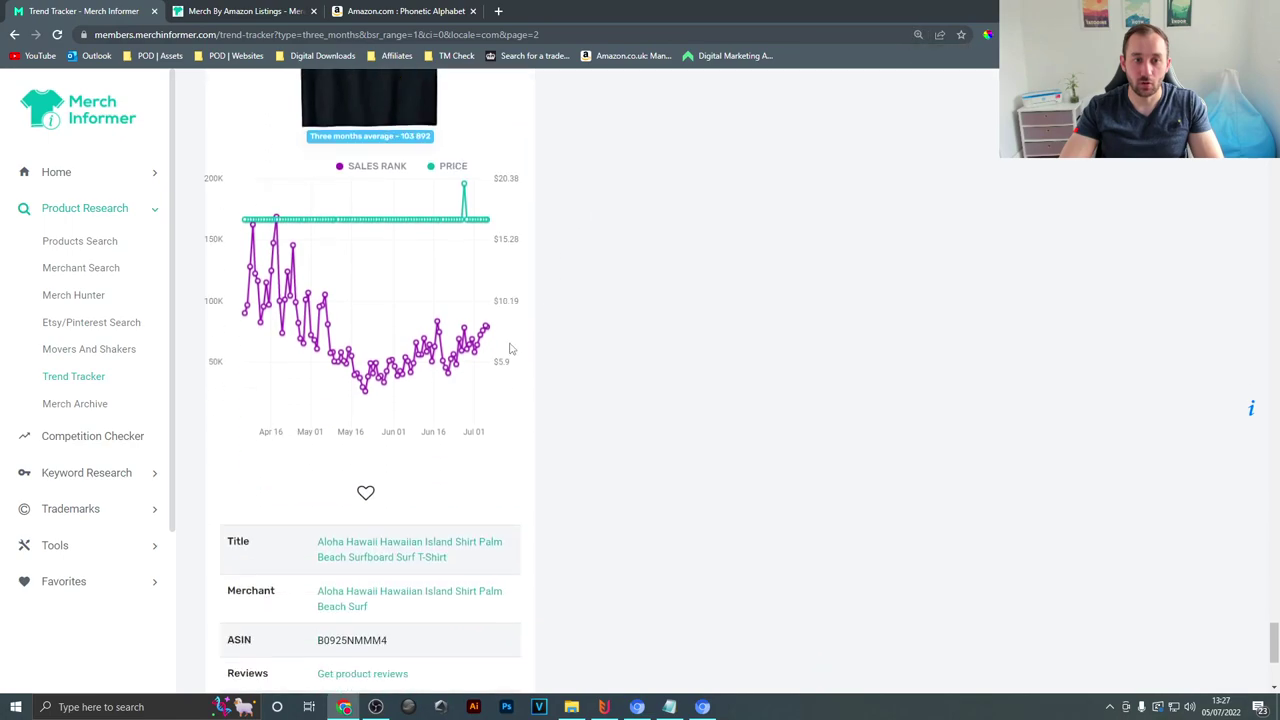
double_click(343, 380)
key(ctrl+c)
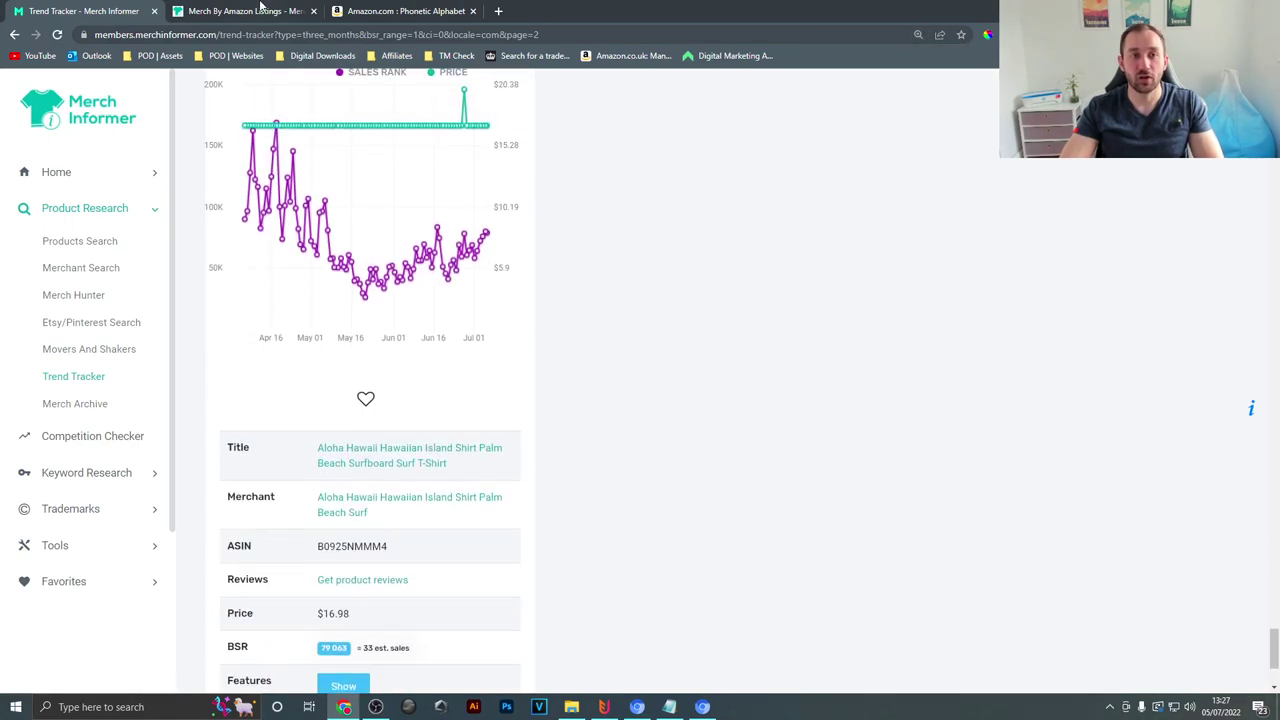
click(225, 8)
triple_click(318, 393)
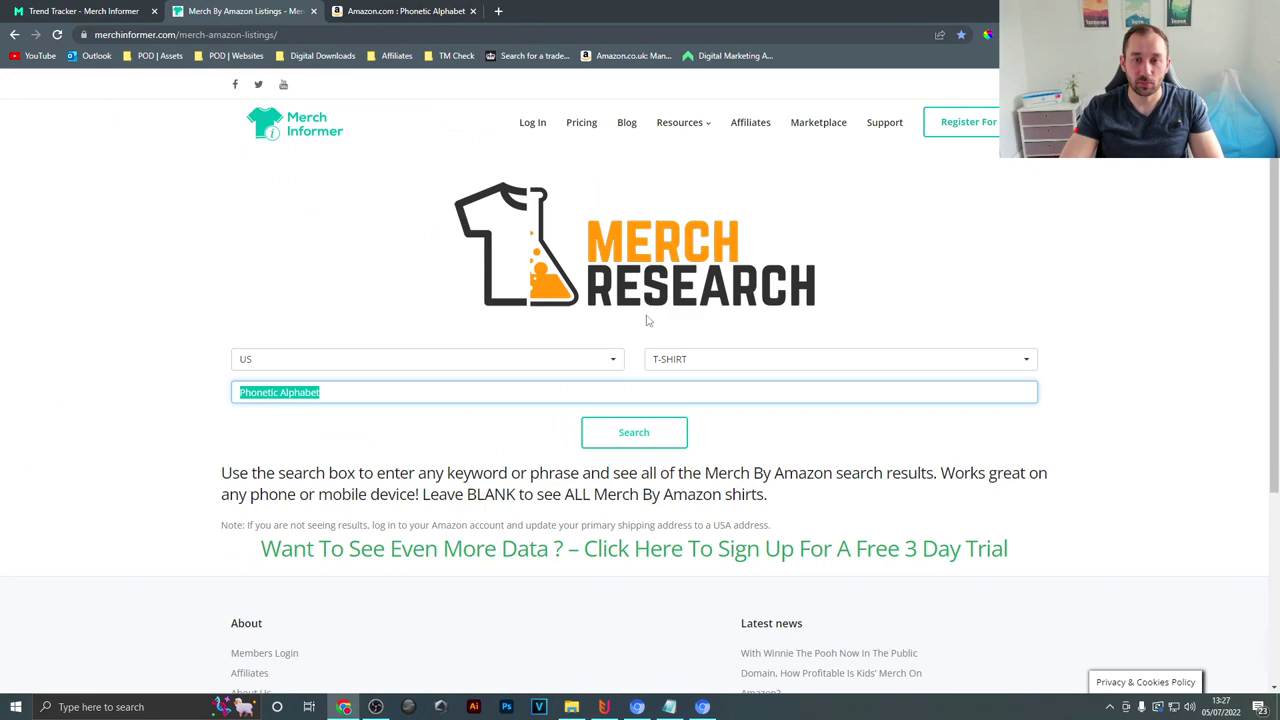
- Search Merch Research for Aloha t-shirts, opening 469 Amazon results in a new tab
key(ctrl+v)
click(596, 436)
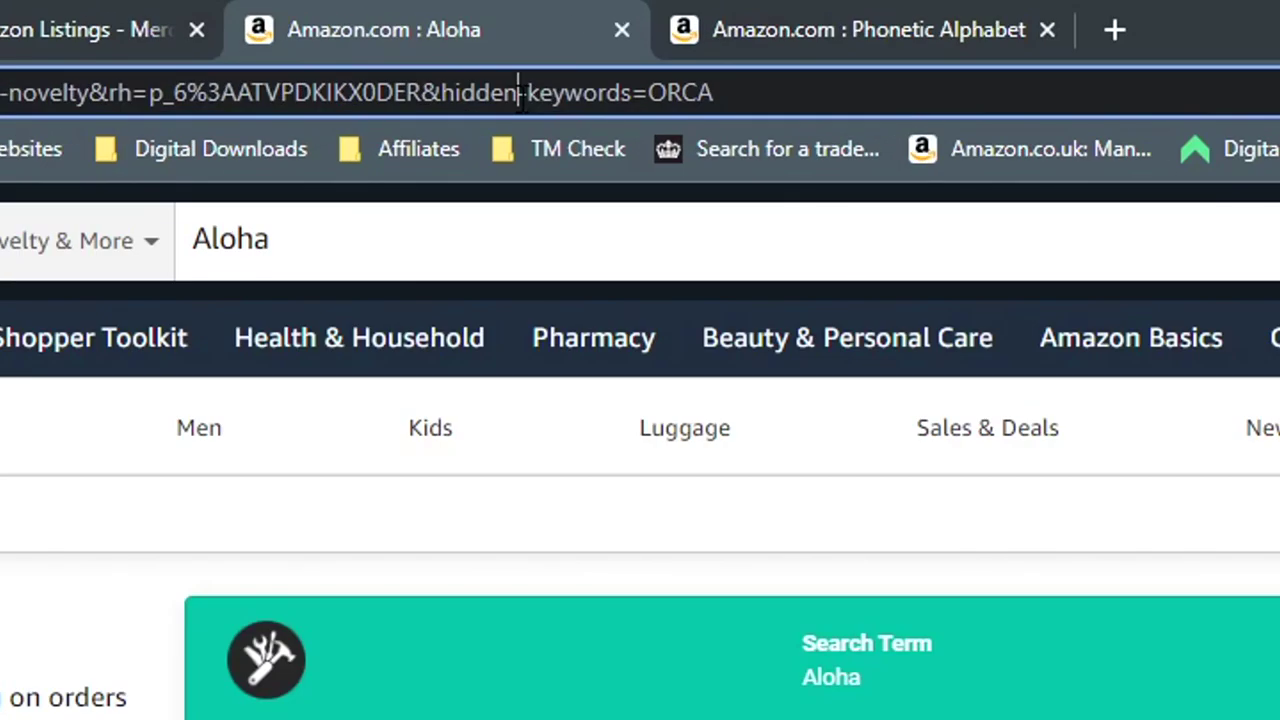
drag(519, 92, 1007, 108)
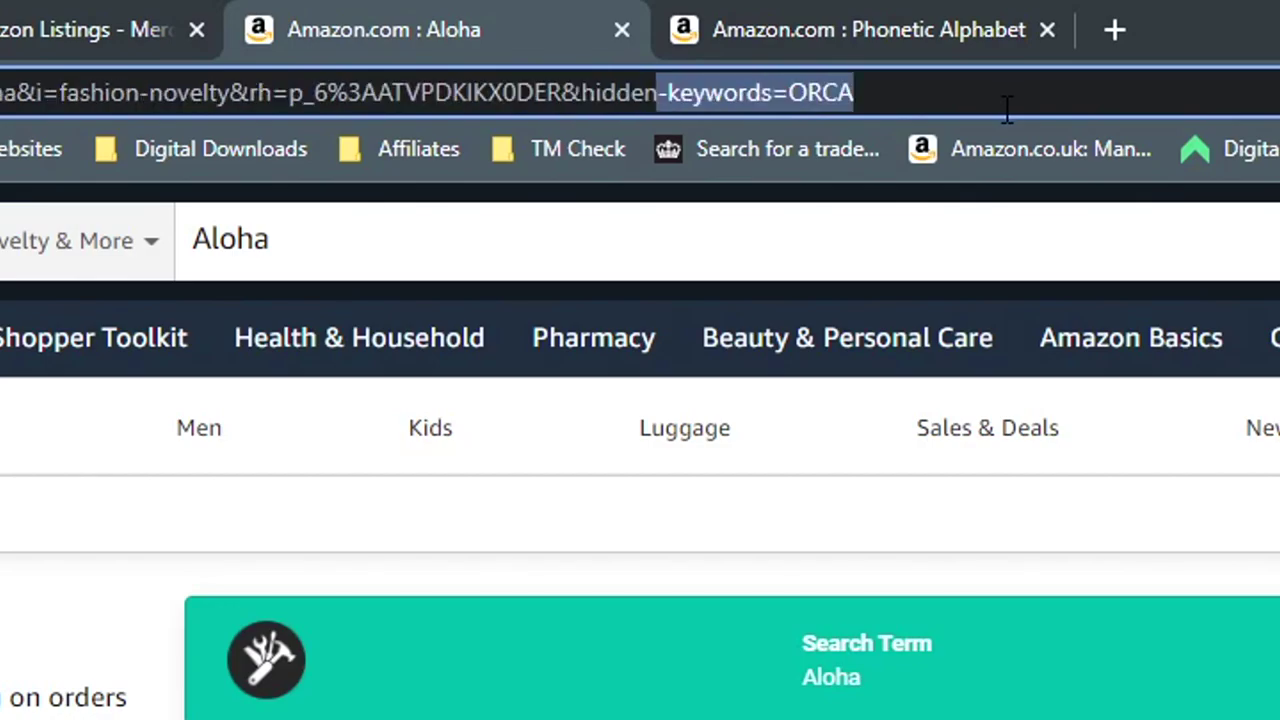
- Remove the ORCA keyword filter from the Aloha search URL, showing over 2,000 results
key(BackSpace)
key(Return)
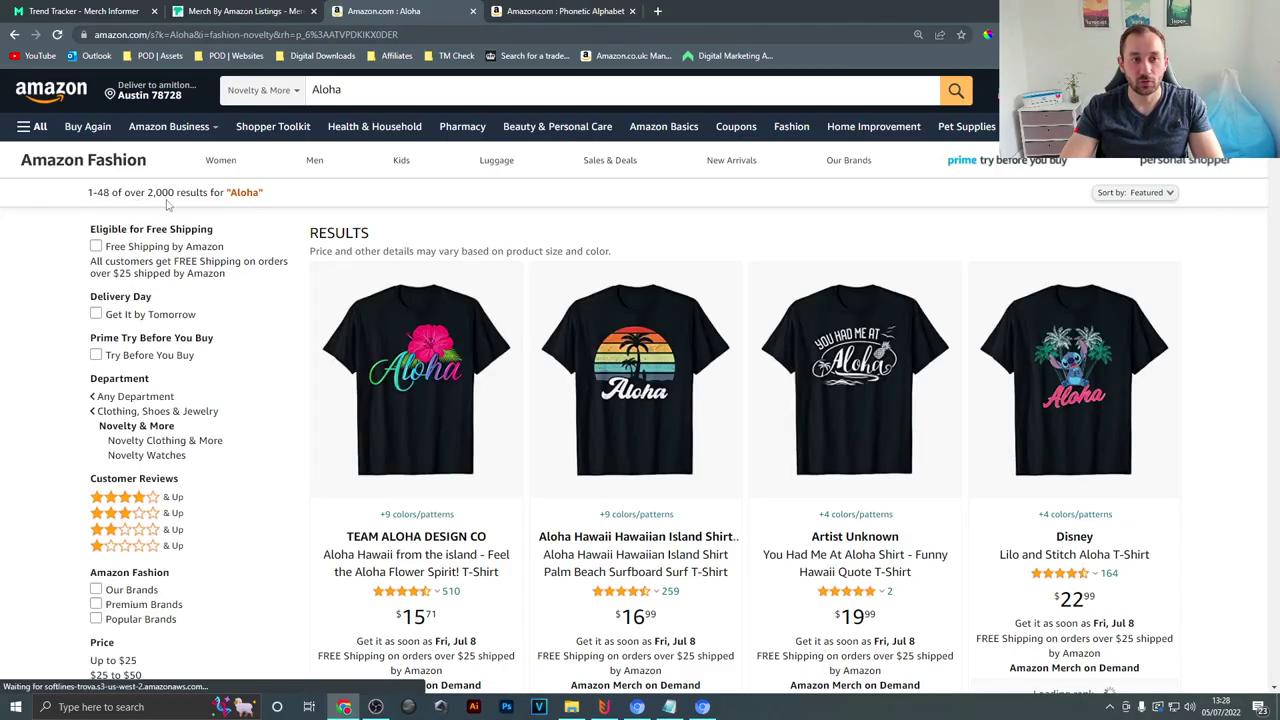
scroll(1228, 329, down, 10)
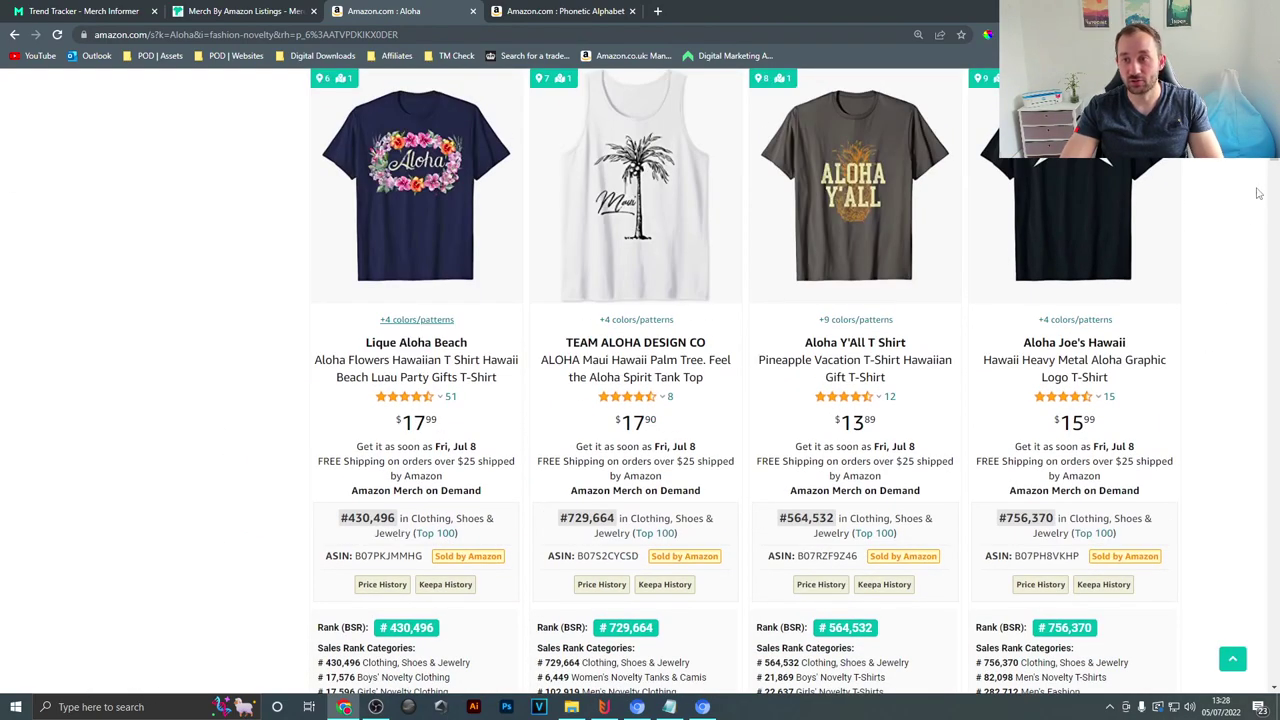
scroll(640, 380, up, 10)
scroll(640, 400, down, 10)
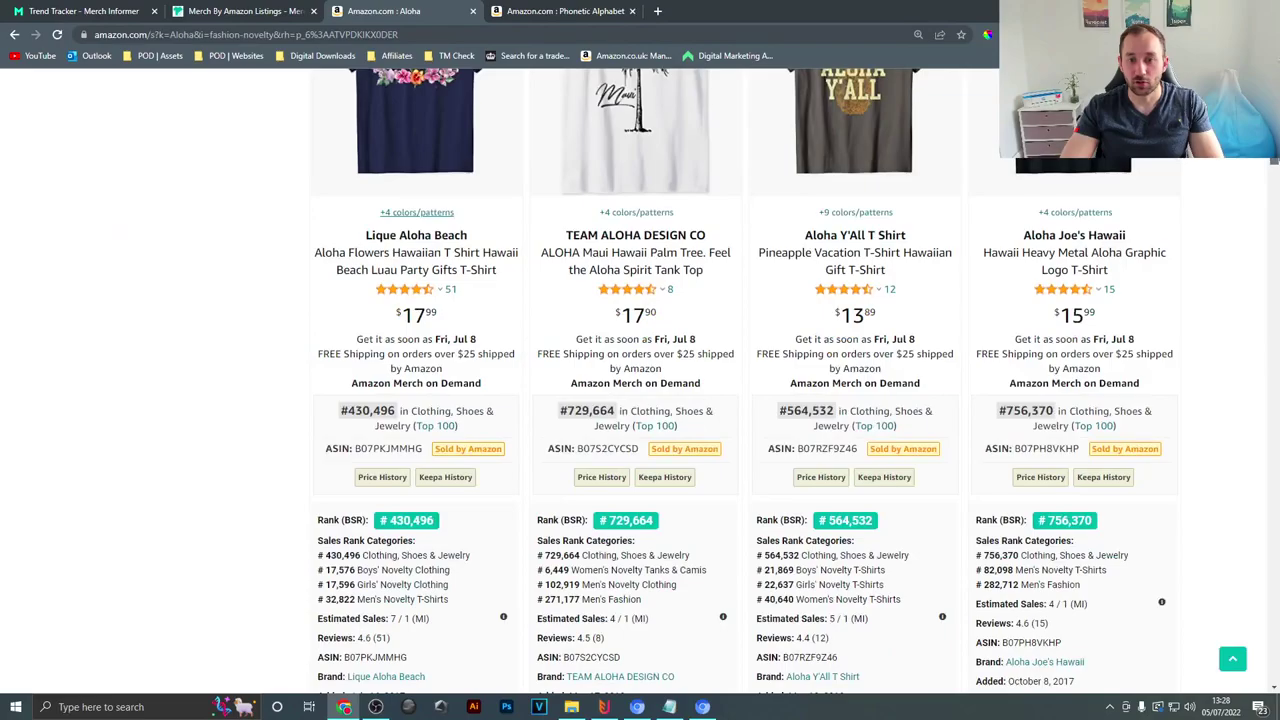
scroll(1275, 308, down, 5)
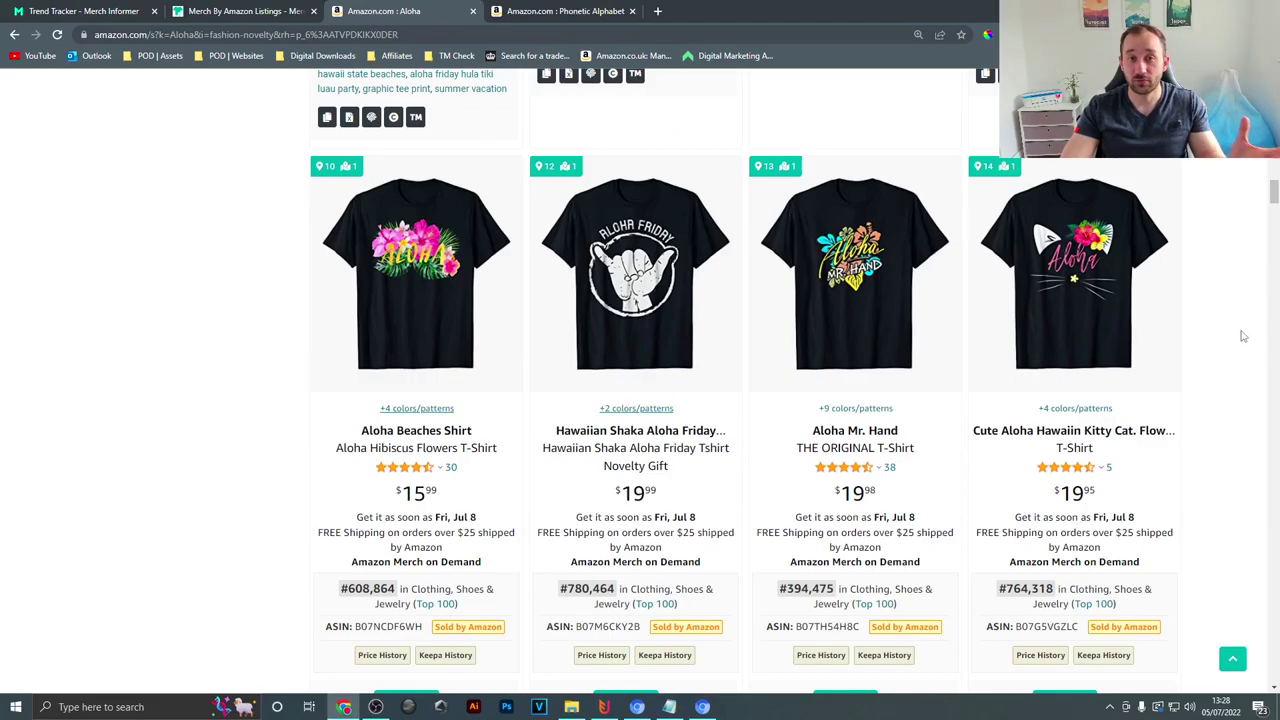
- Browse the Aloha results and their rank details
scroll(1230, 276, down, 2)
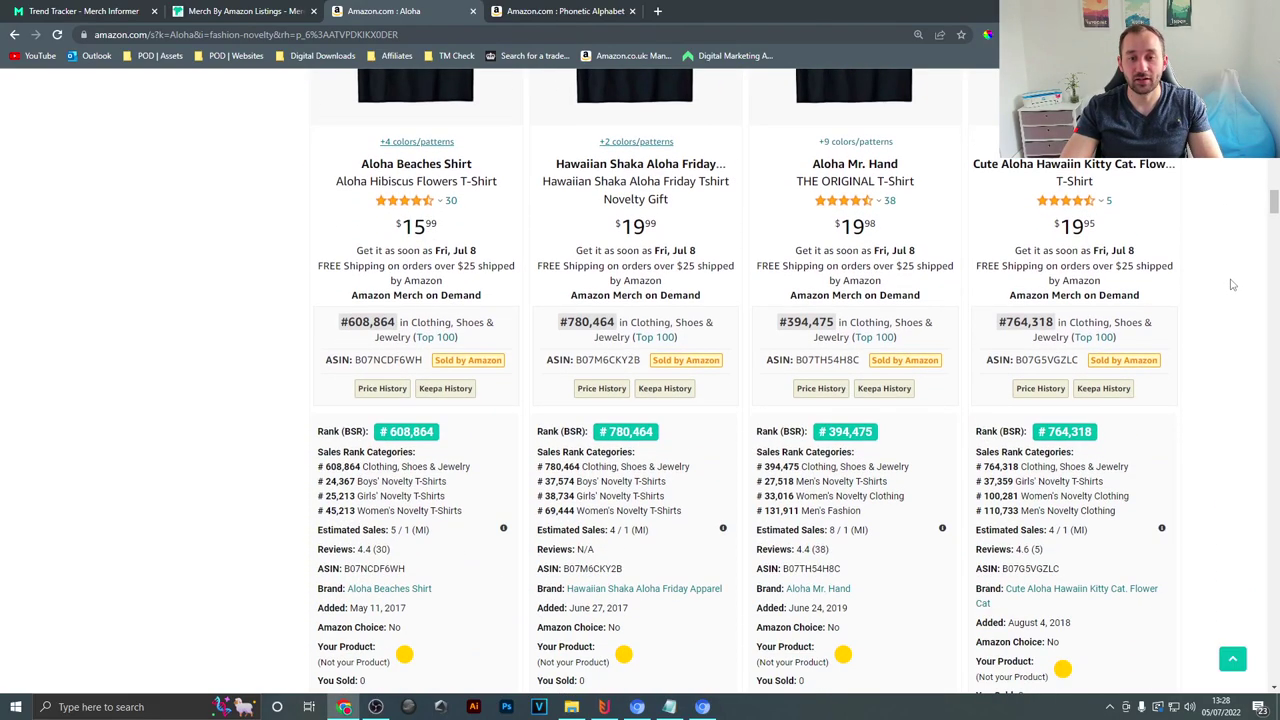
scroll(1230, 276, down, 5)
scroll(1233, 295, down, 4)
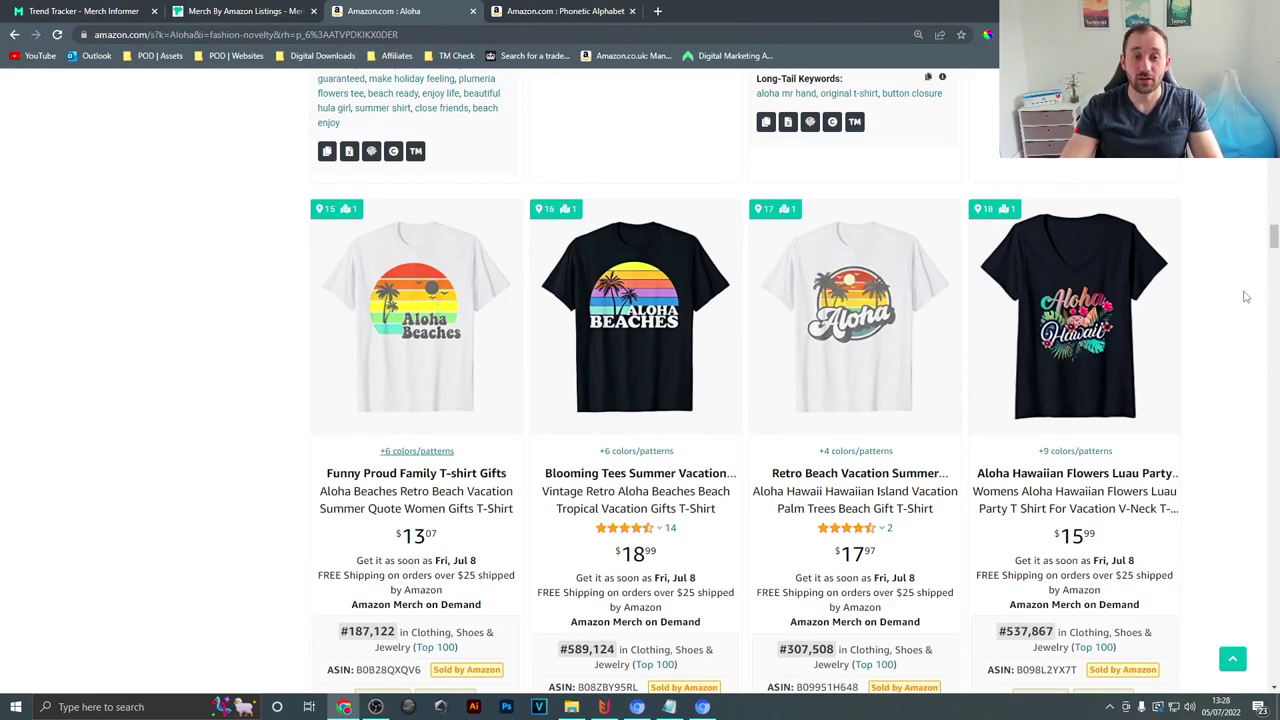
scroll(1250, 317, down, 6)
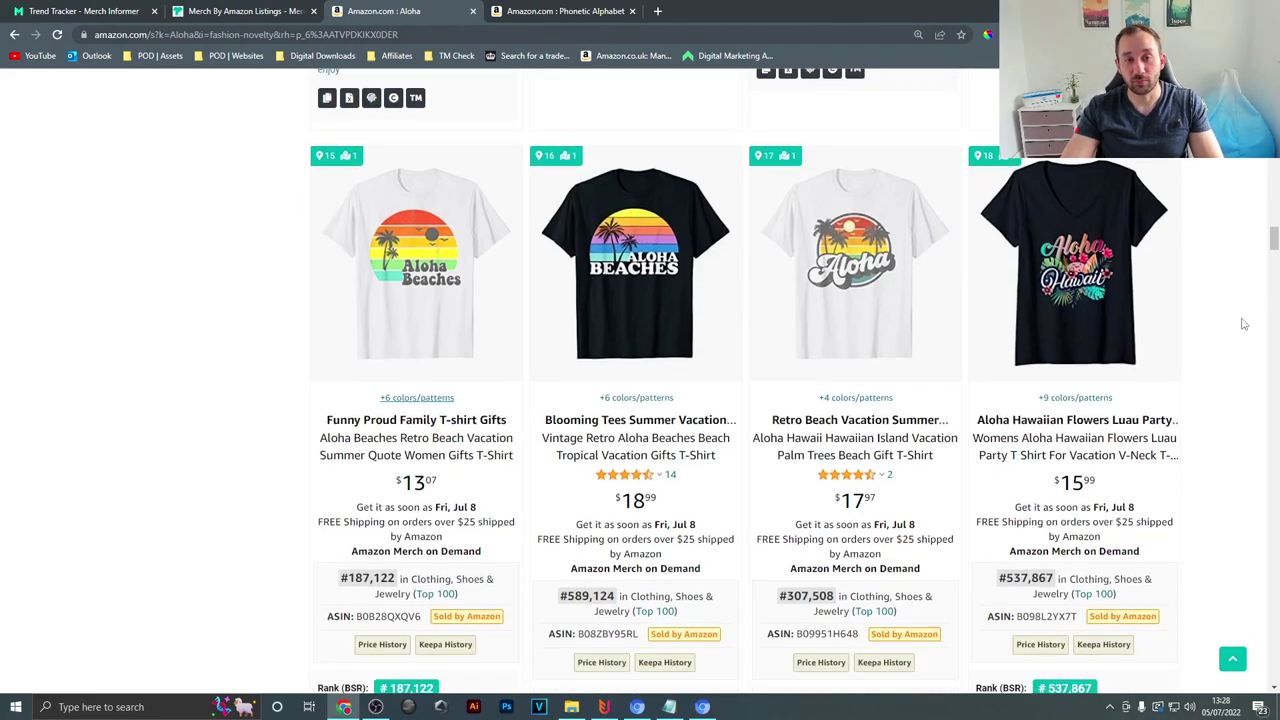
scroll(1250, 300, down, 5)
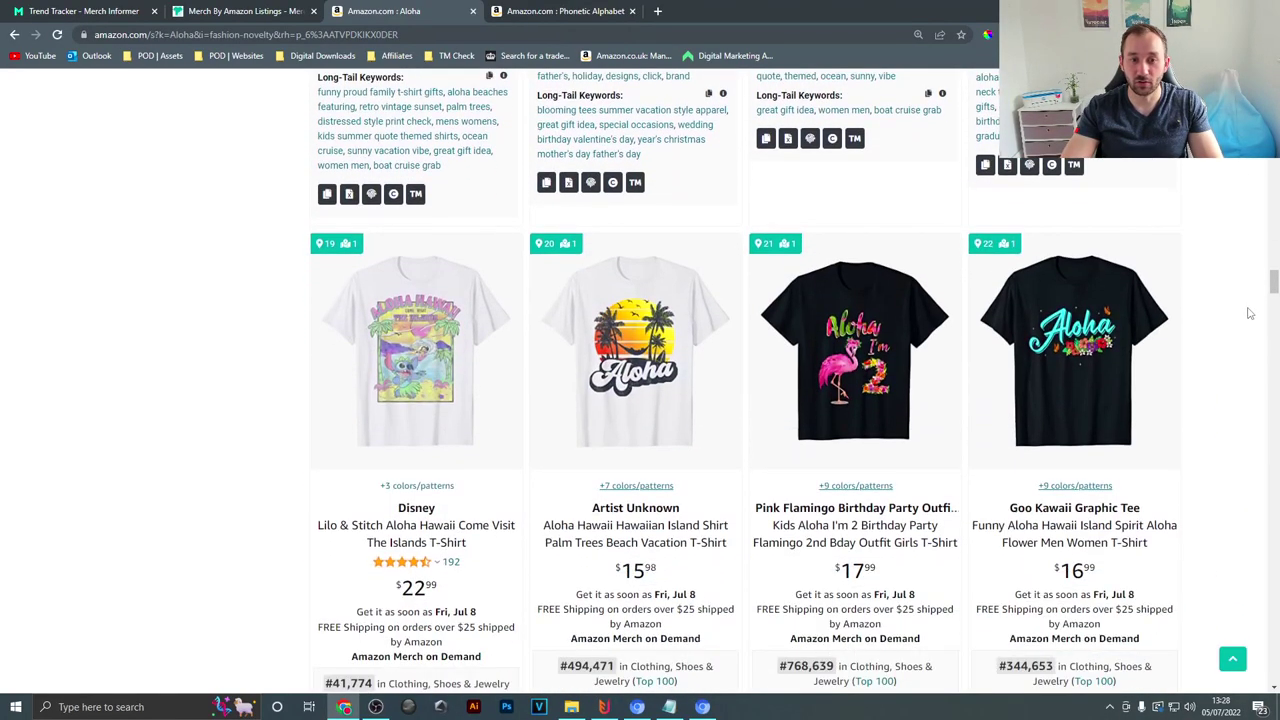
scroll(1250, 313, down, 3)
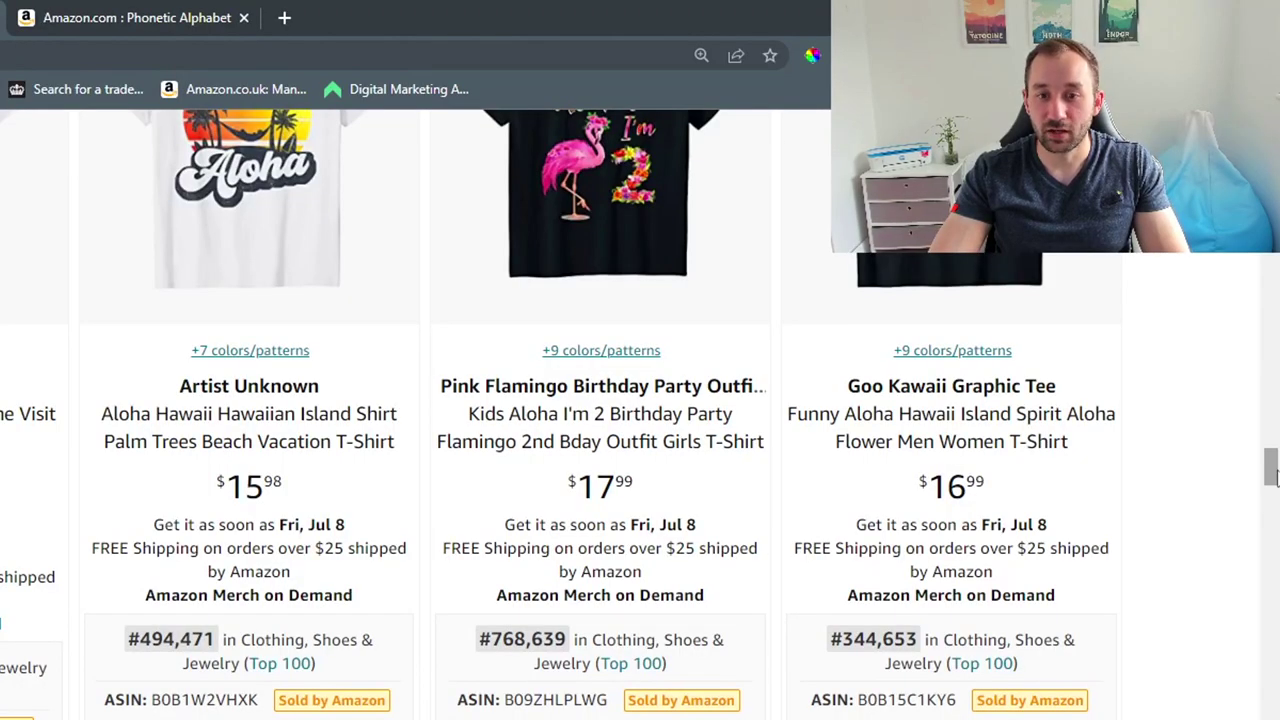
drag(1273, 477, 1273, 392)
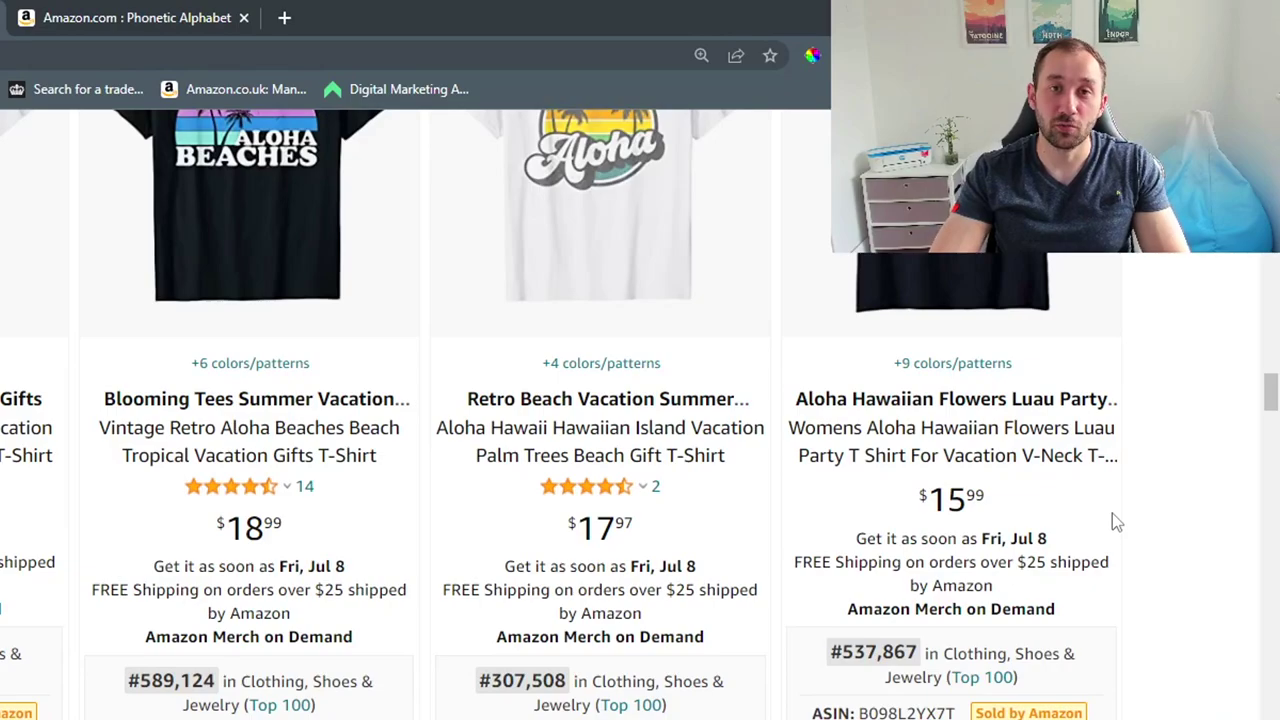
scroll(1278, 464, down, 10)
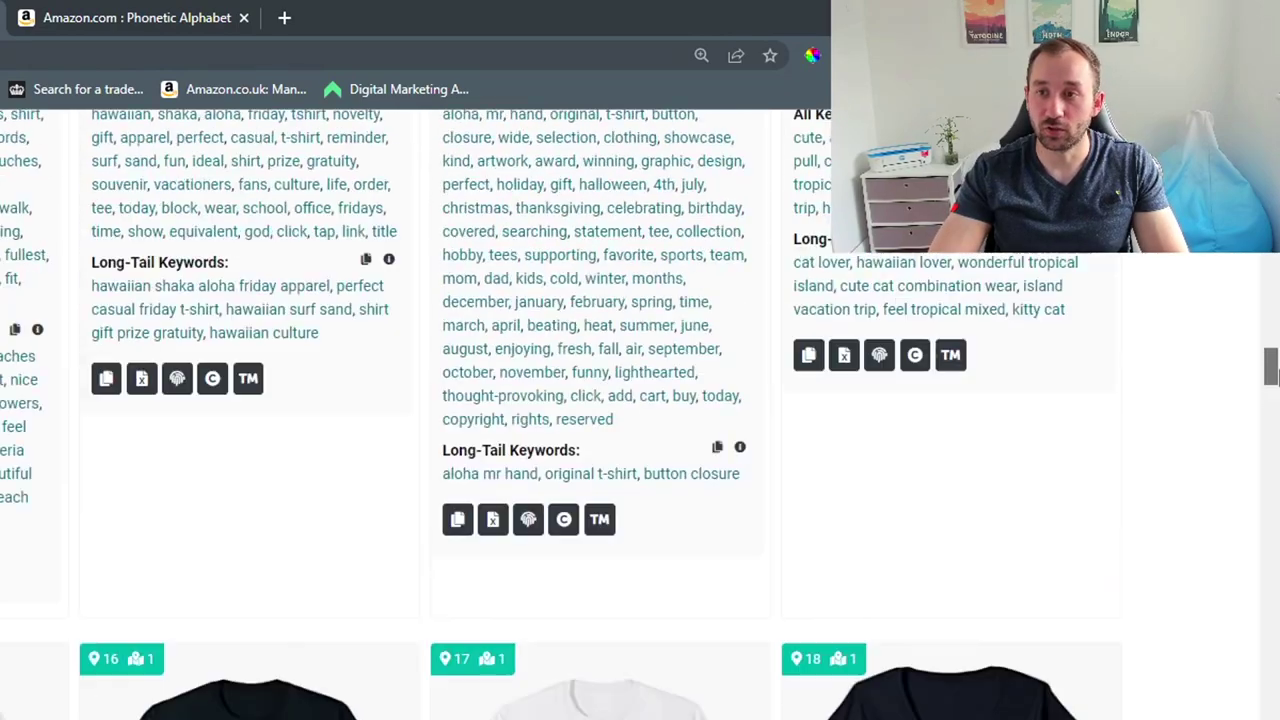
scroll(1278, 464, up, 5)
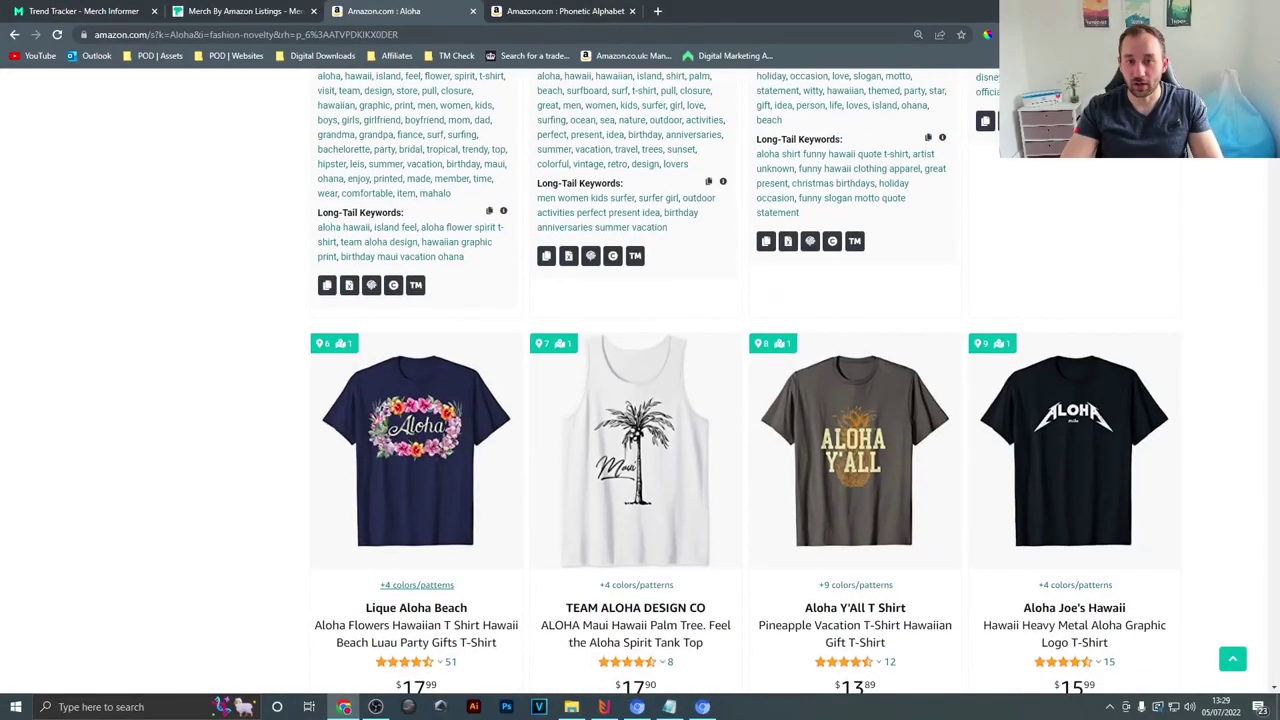
scroll(1196, 341, up, 10)
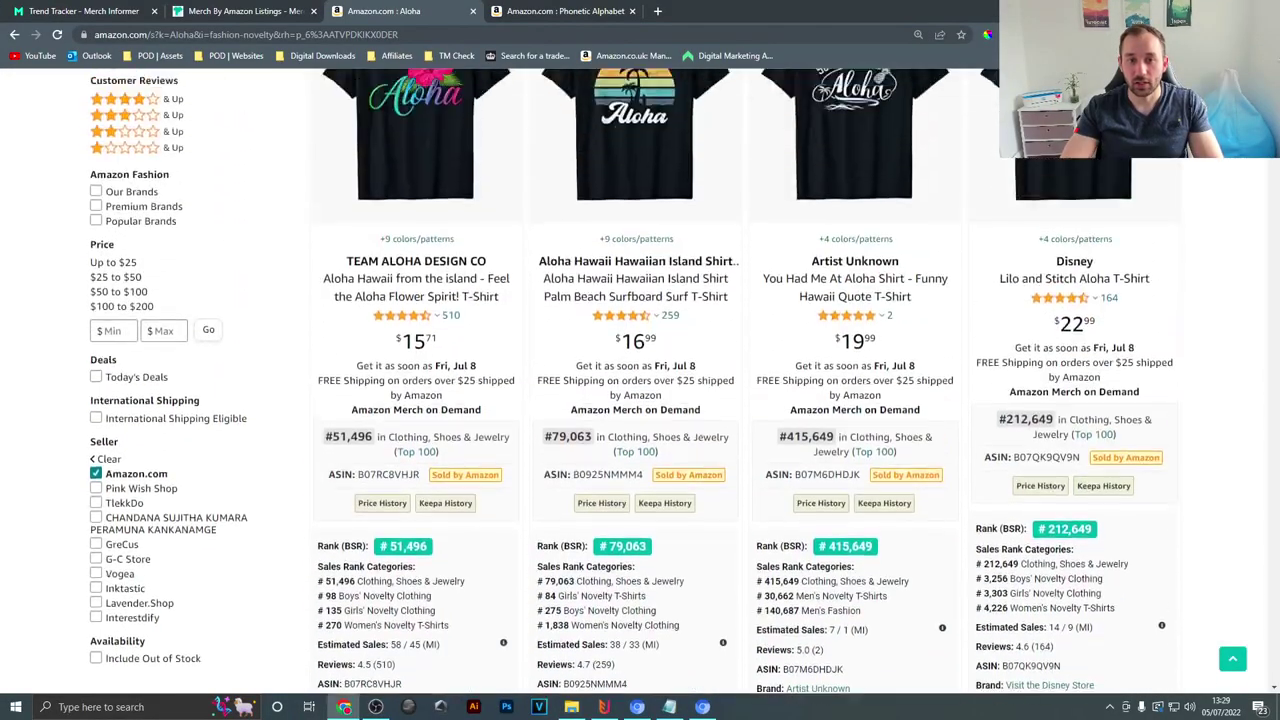
scroll(1196, 341, down, 1)
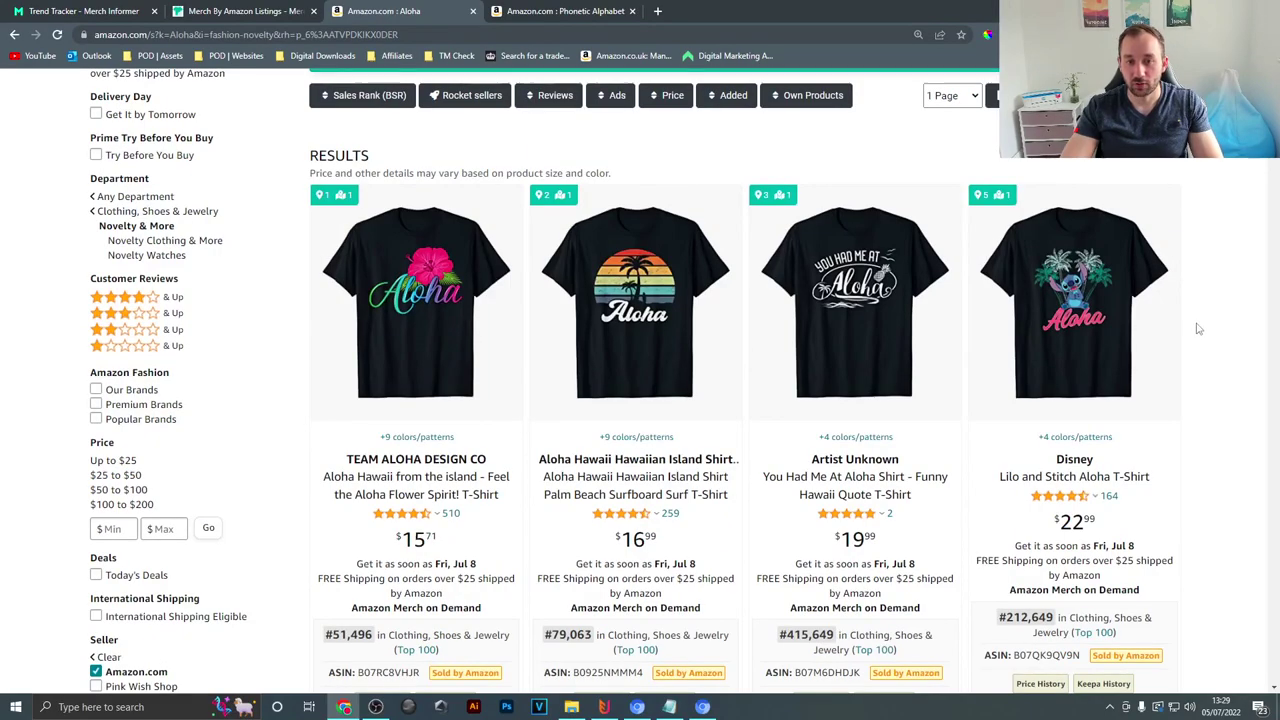
scroll(1170, 560, down, 1)
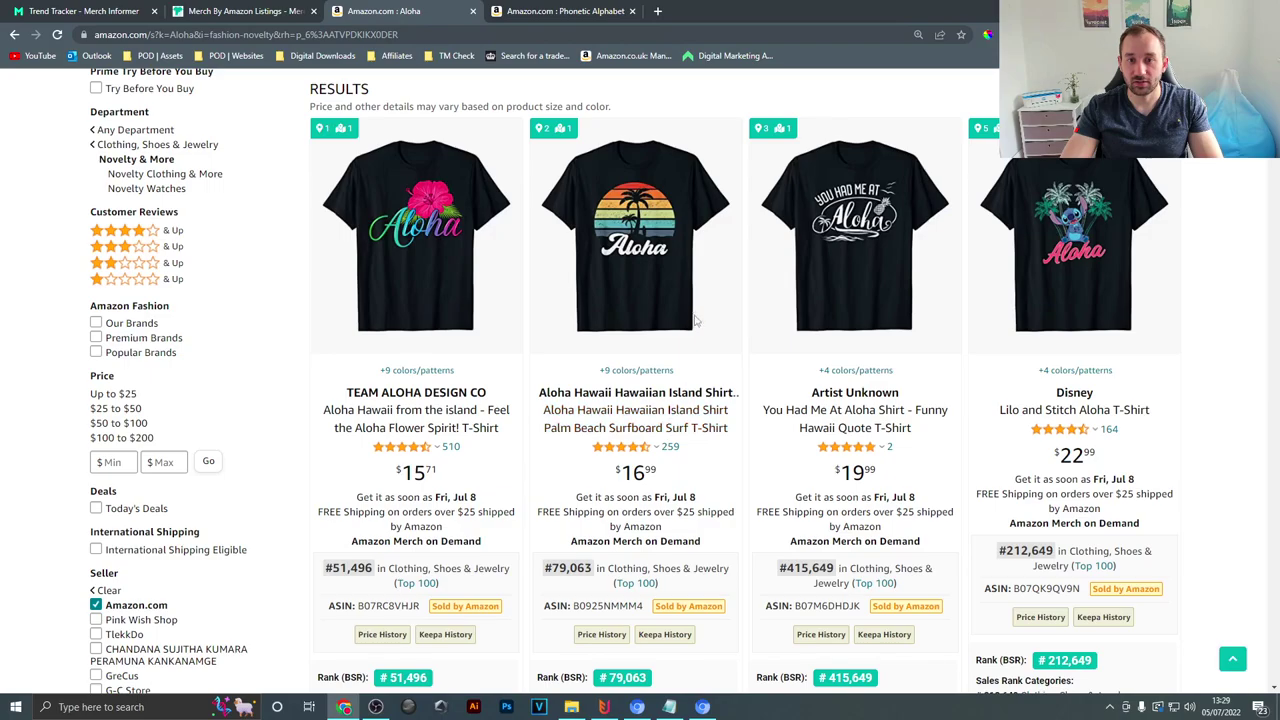
mouse_move(697, 320)
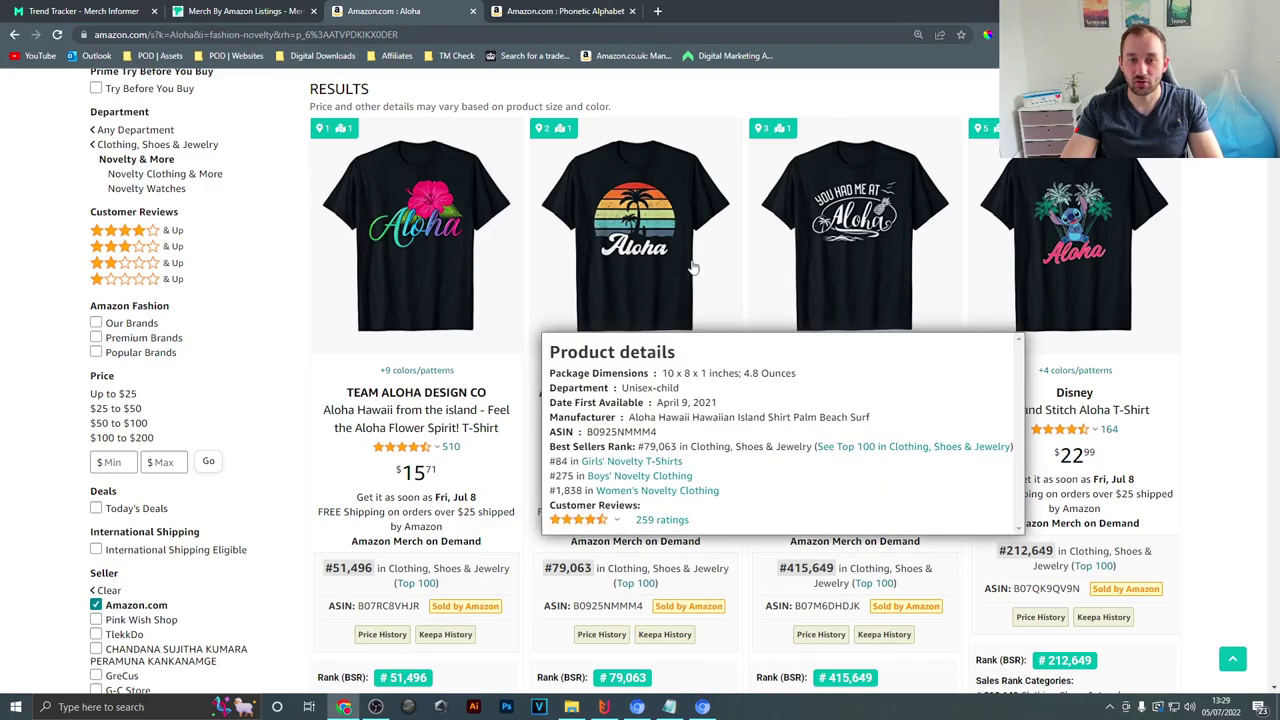
scroll(1205, 329, down, 3)
scroll(1207, 328, down, 7)
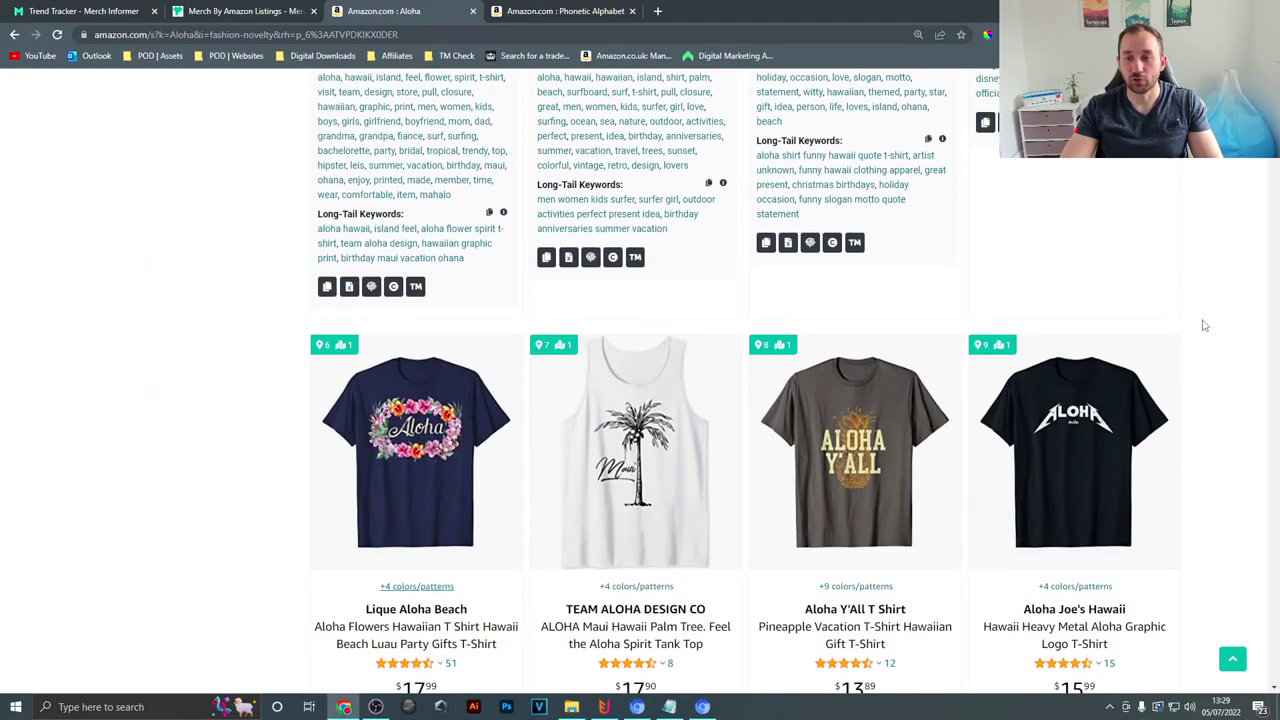
scroll(1205, 324, down, 3)
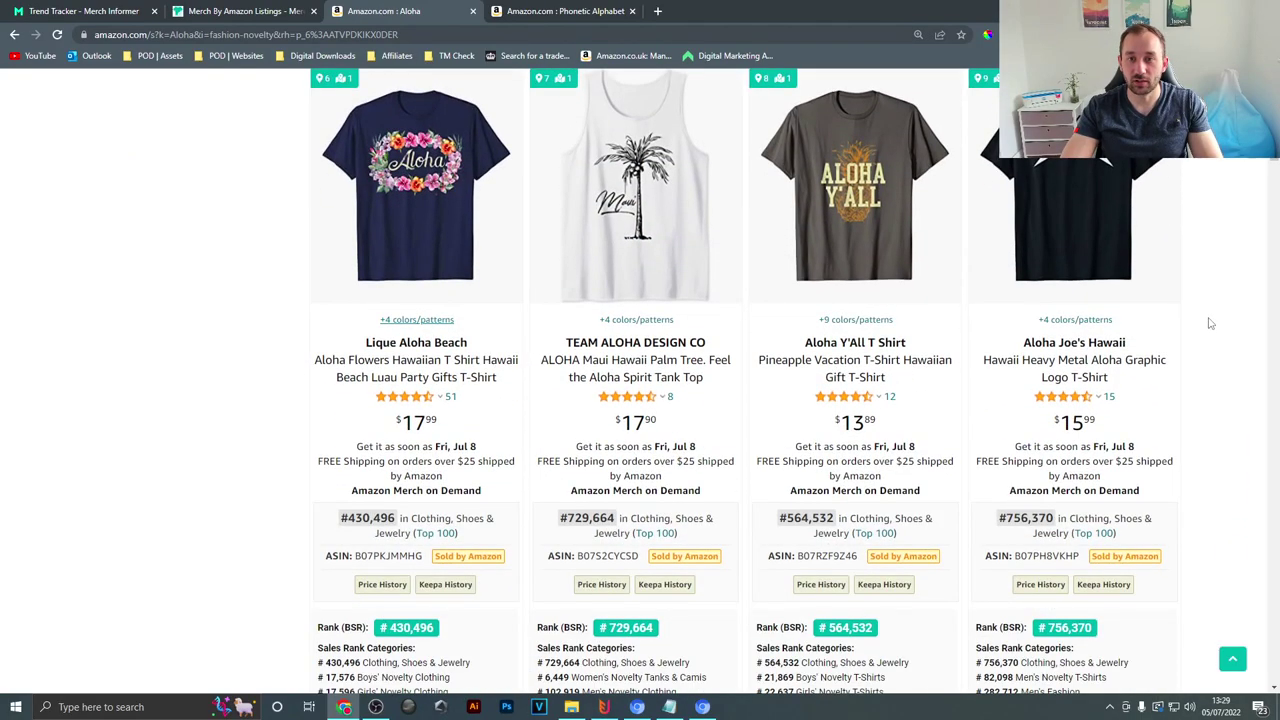
scroll(1210, 323, down, 9)
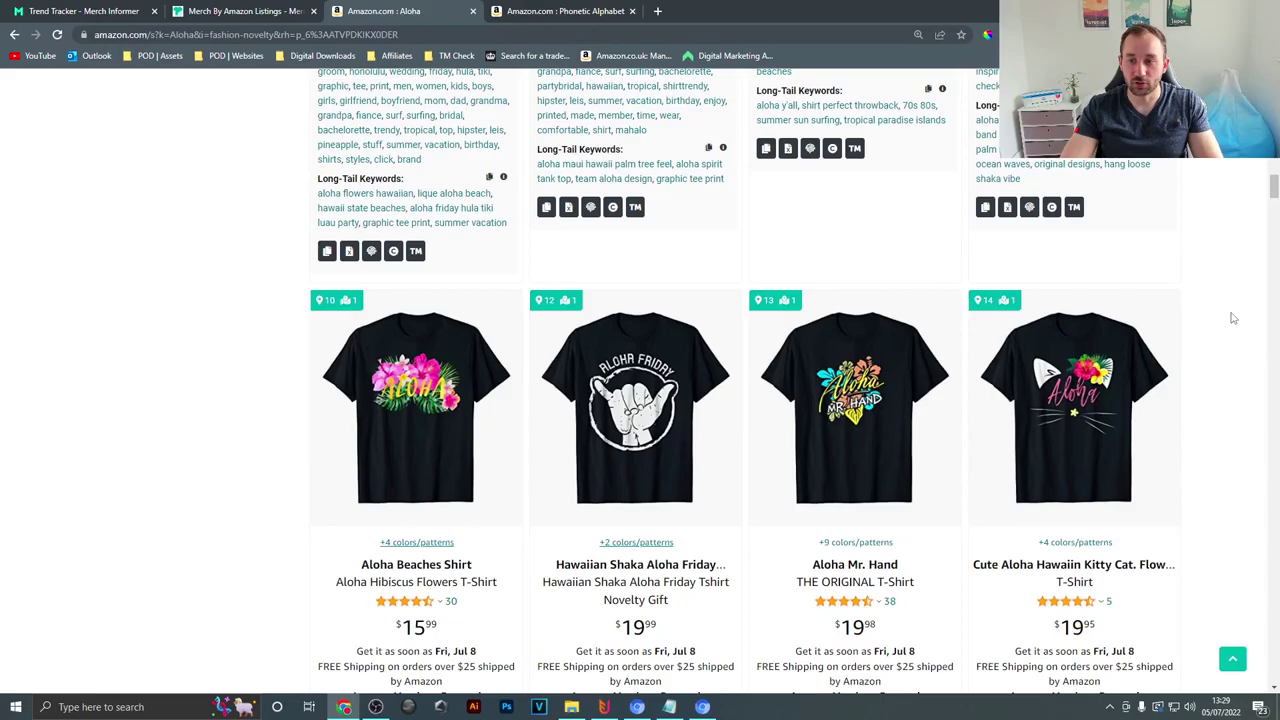
scroll(1216, 449, down, 9)
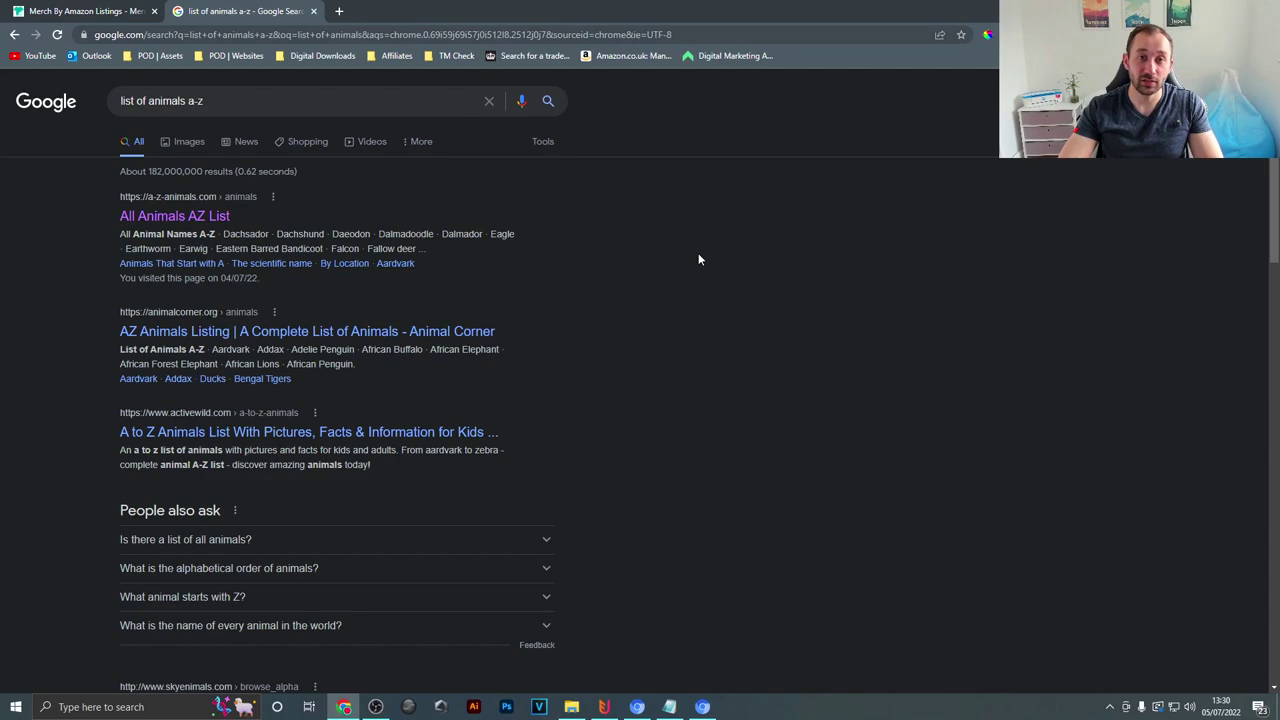
- Open the All Animals AZ List result from a-z-animals.com
click(212, 217)
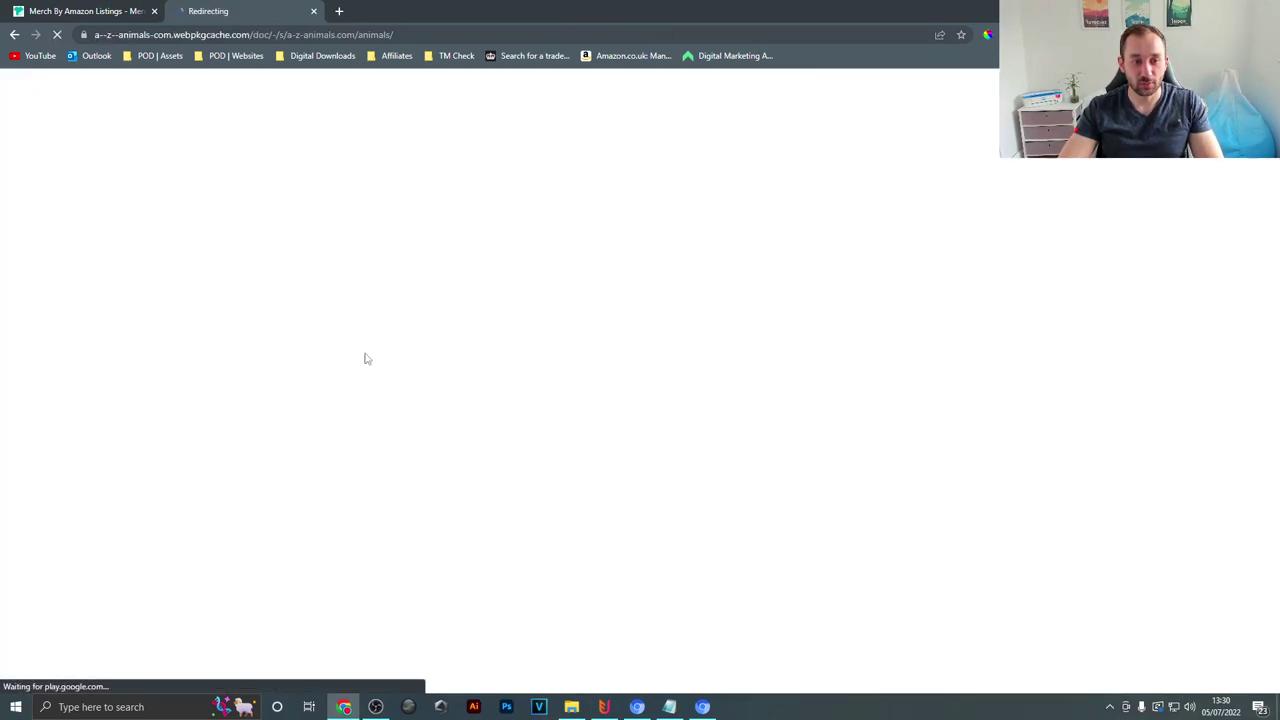
- Browse the animal names under the A and B headings
scroll(614, 534, down, 2)
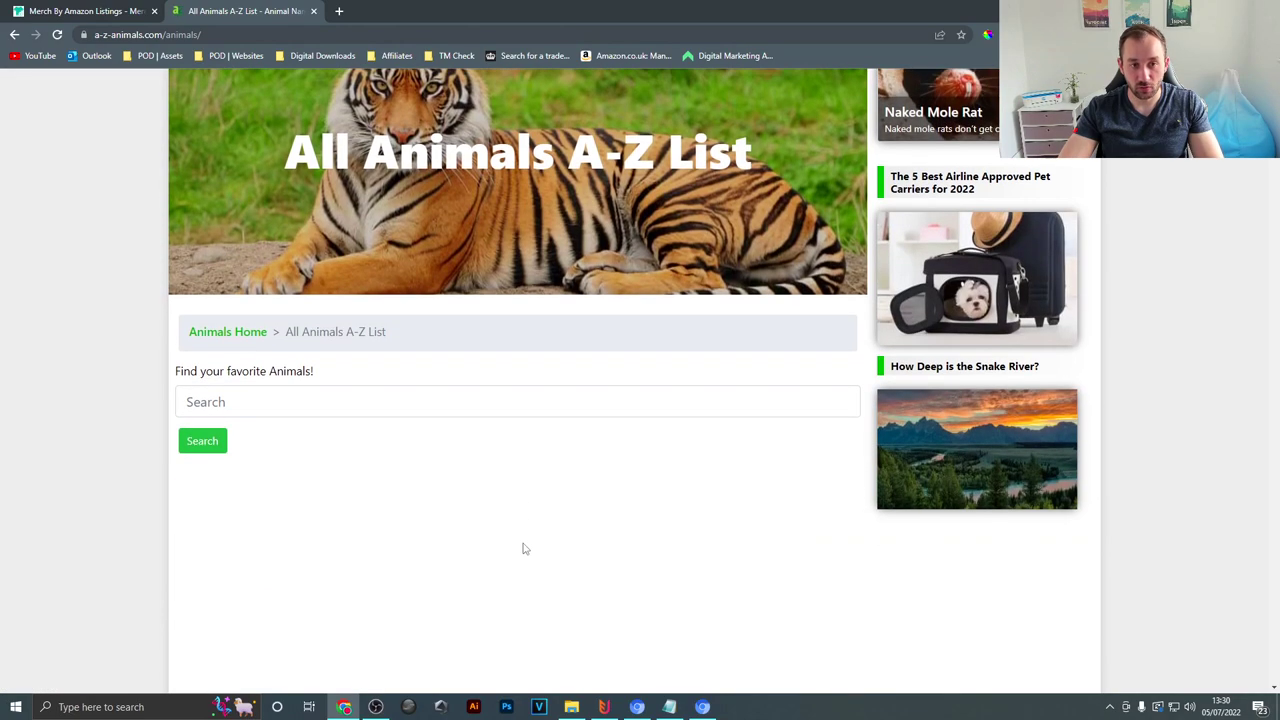
scroll(523, 546, down, 8)
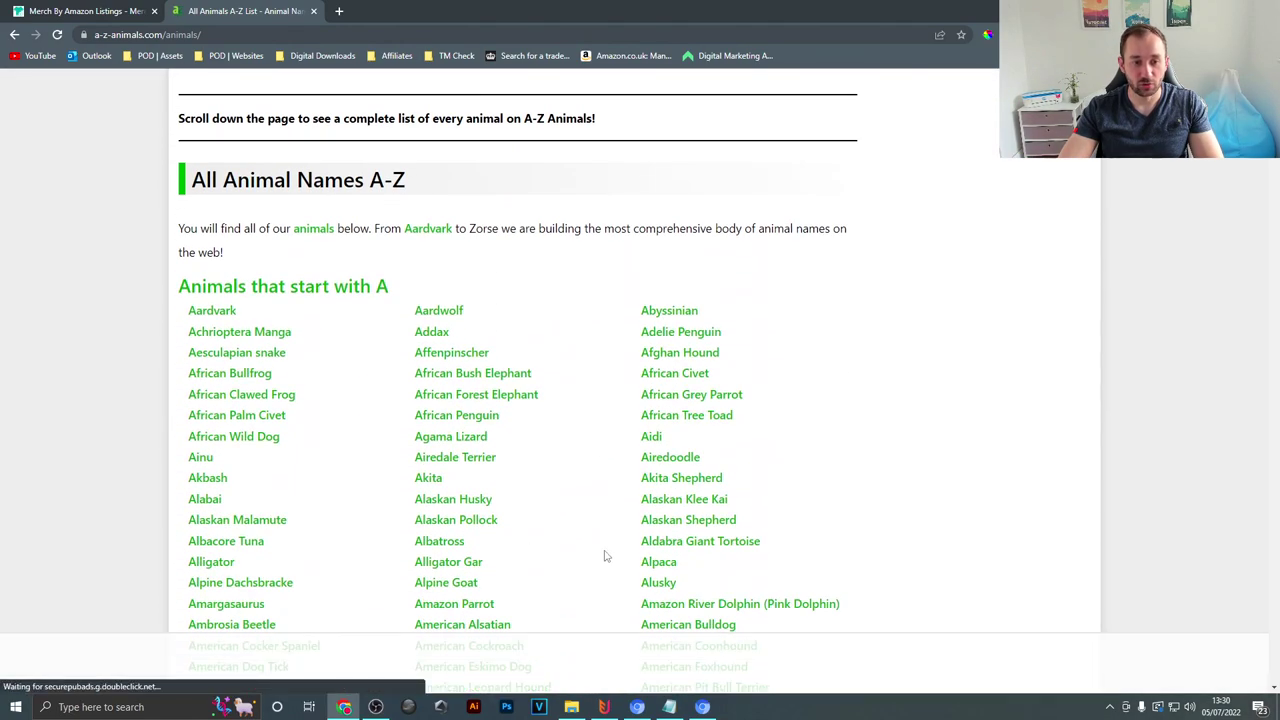
scroll(604, 556, down, 2)
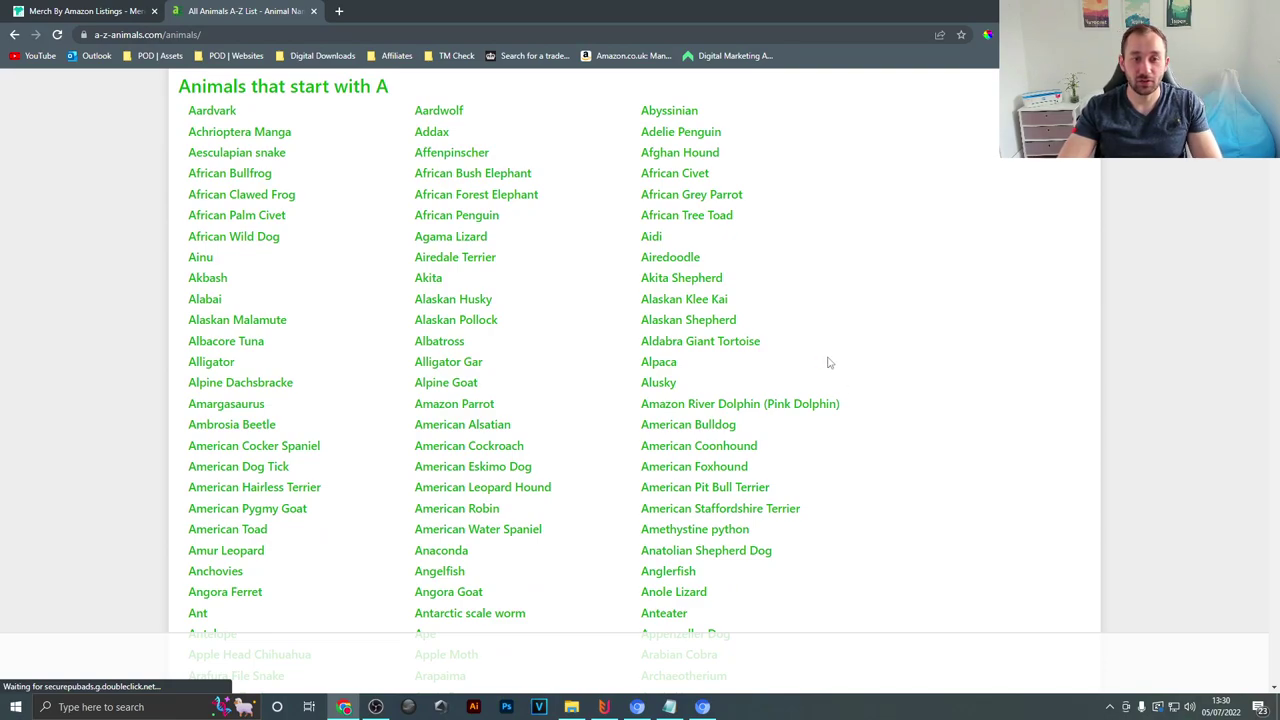
scroll(866, 385, down, 5)
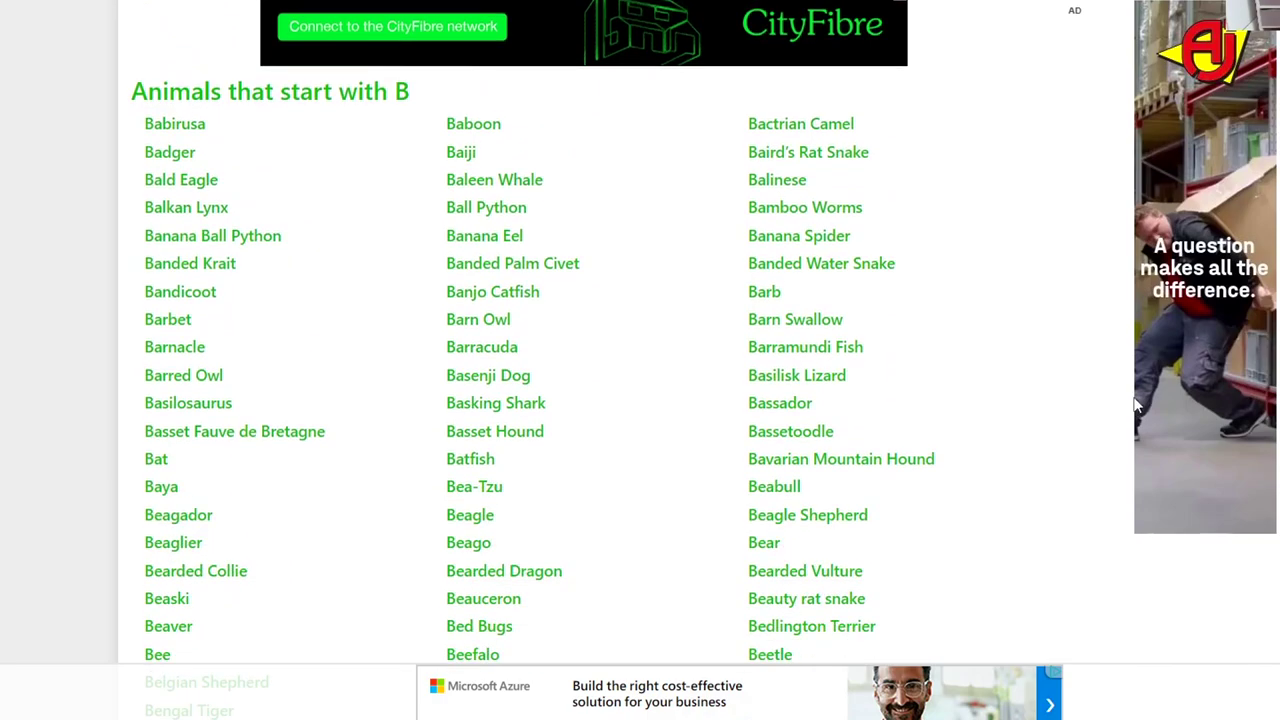
scroll(1122, 407, down, 1)
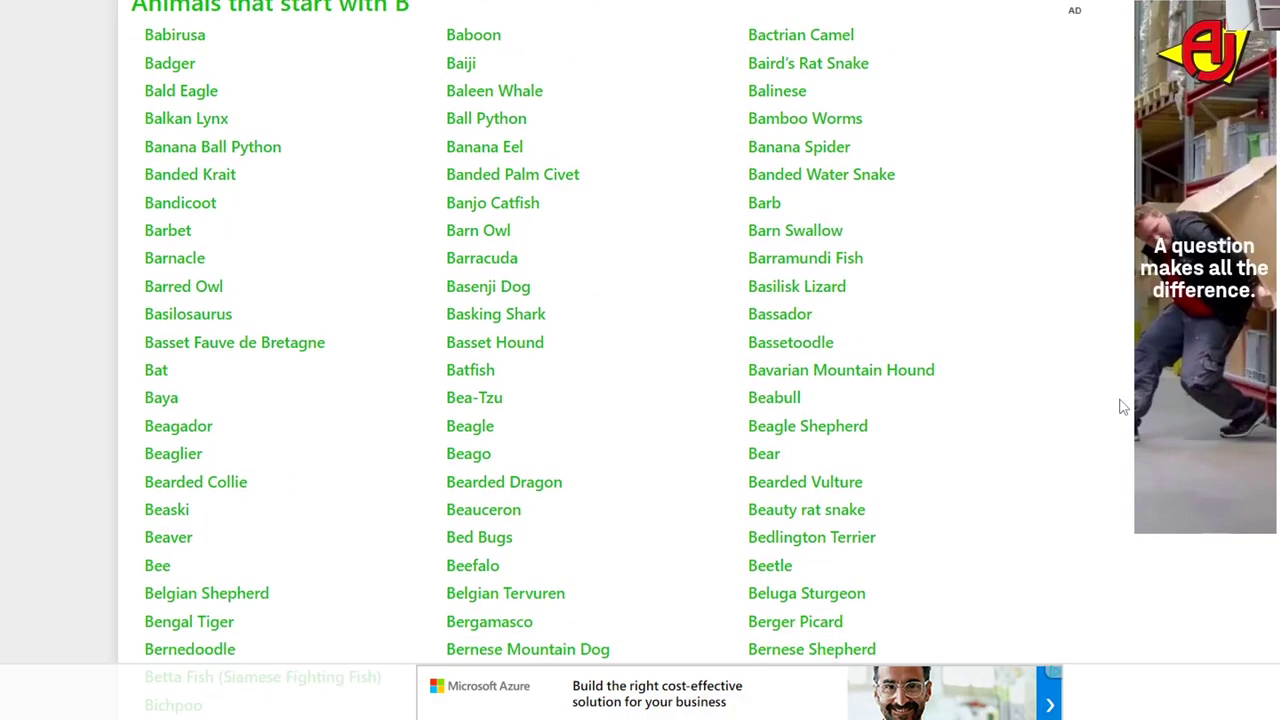